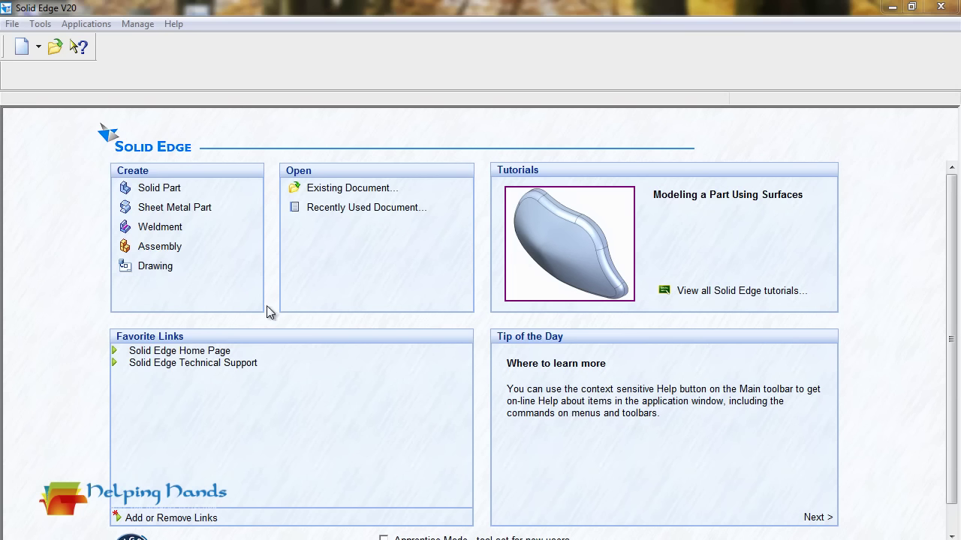
Create a new solid part and start a coincident-plane sketch on the Front (xz) plane
left_click(153, 189)
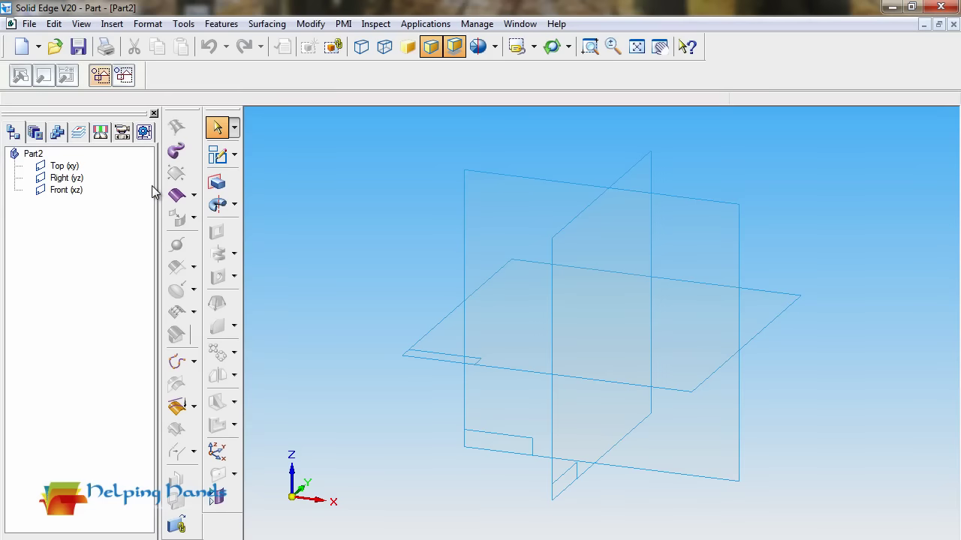
left_click(217, 181)
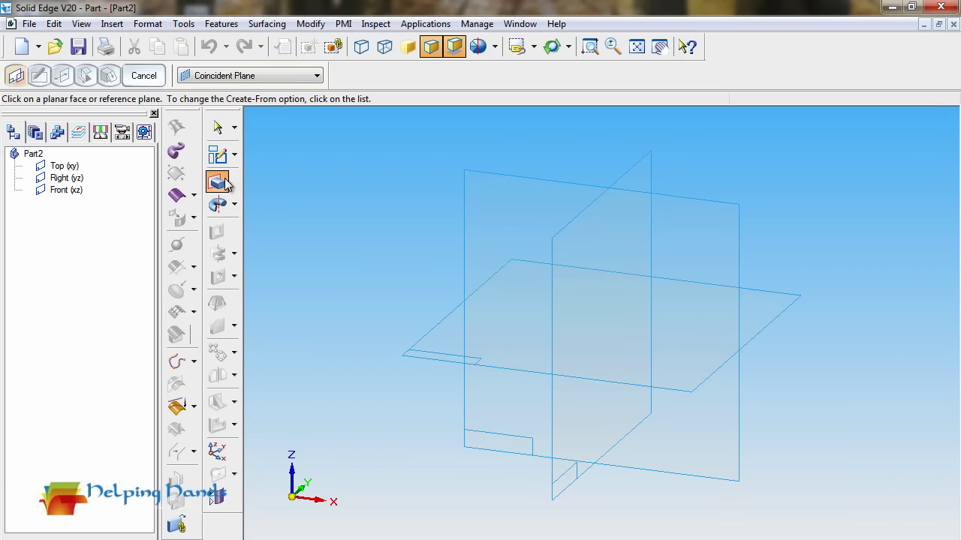
left_click(696, 448)
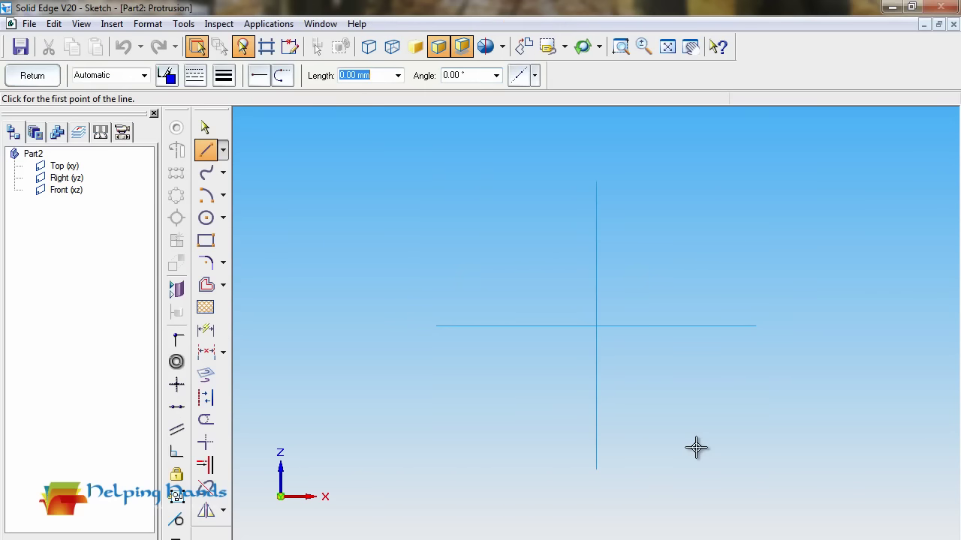
Draw a 12.5 mm radius semicircle centred at the origin on the horizontal axis
left_click(207, 196)
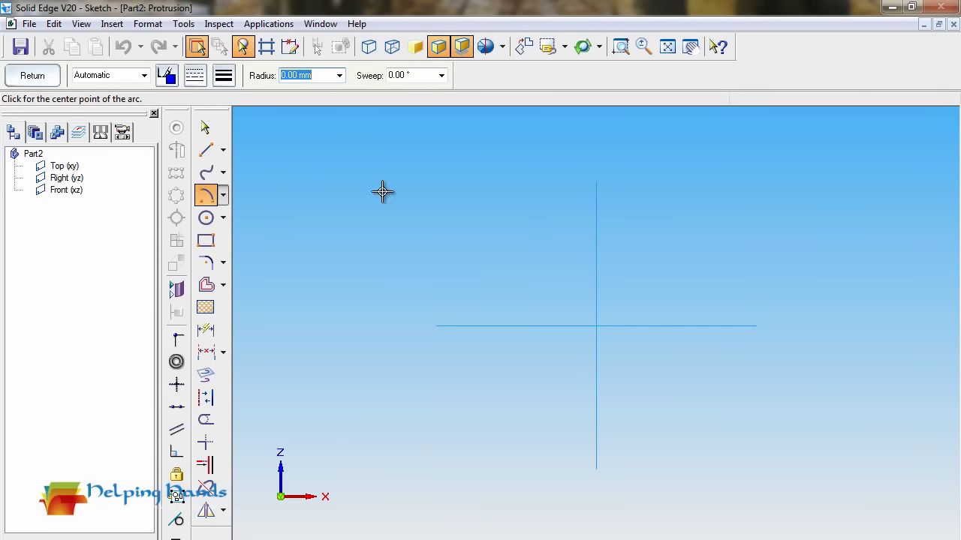
left_click(596, 325)
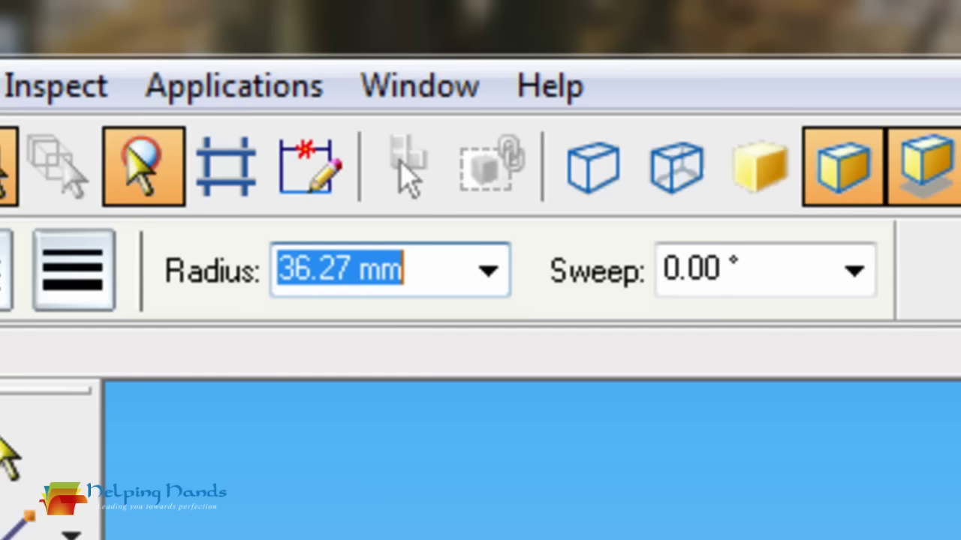
type("12")
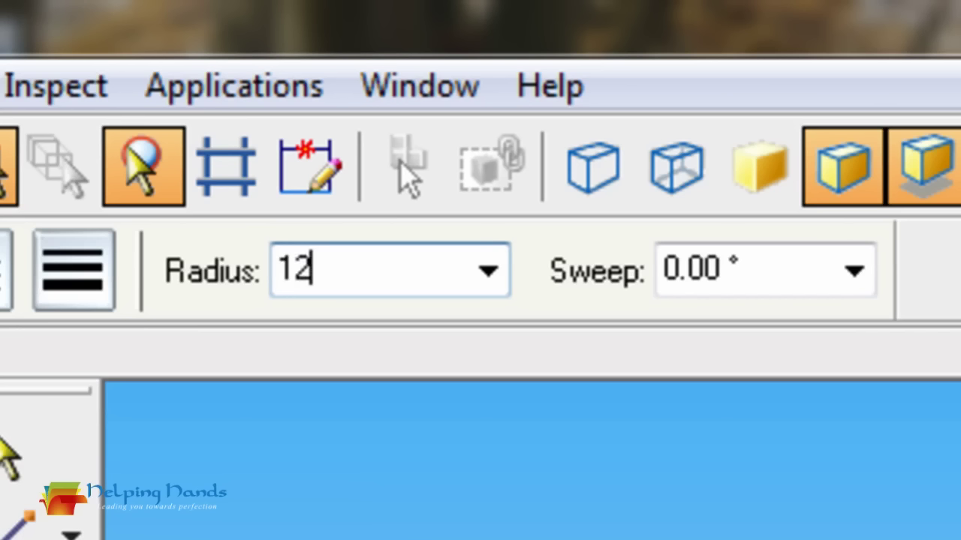
type(".5")
key("Tab")
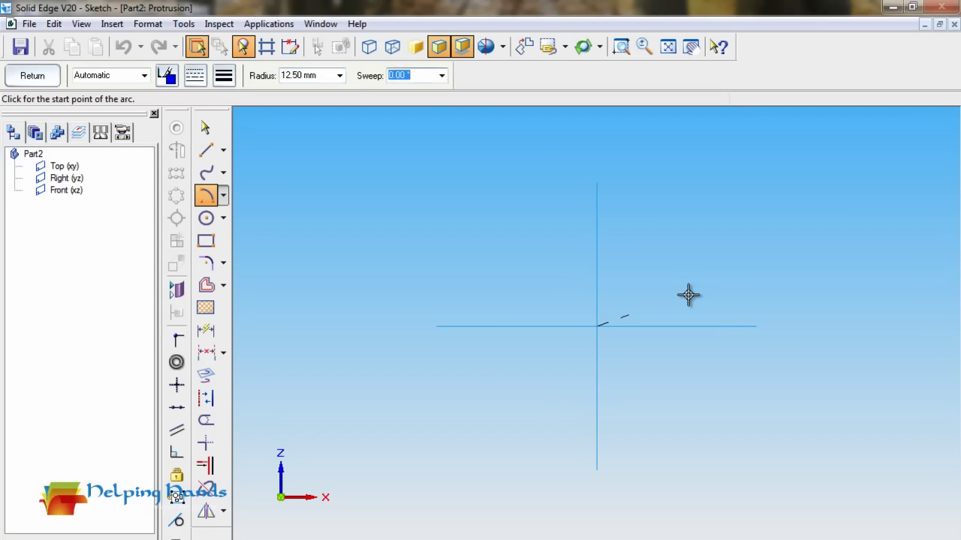
left_click(628, 325)
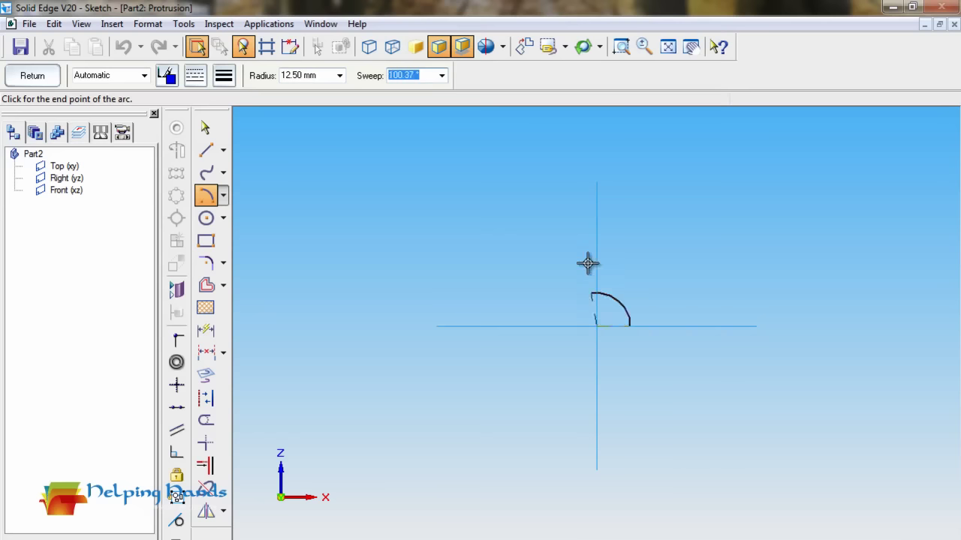
left_click(564, 326)
left_click(566, 227)
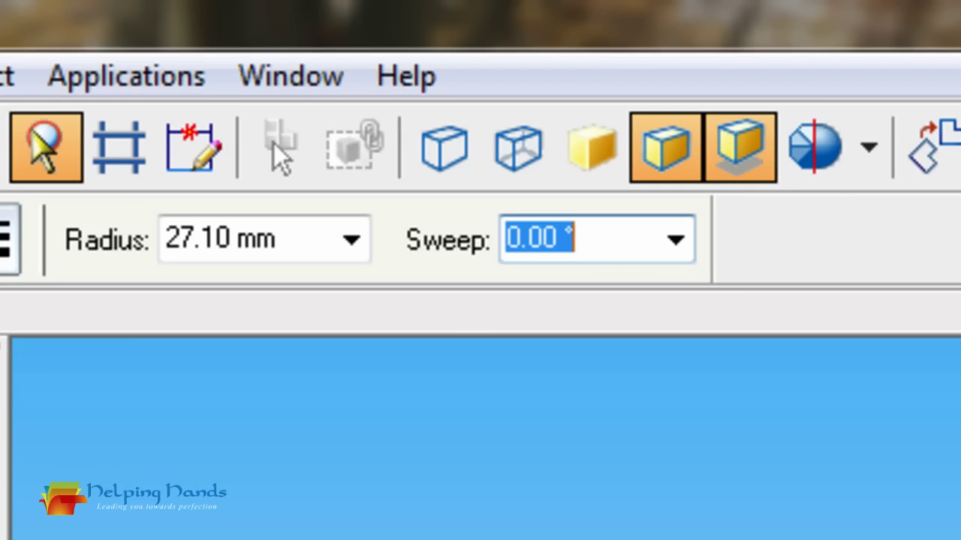
Draw a concentric 25 mm radius outer semicircle ending on the horizontal axis
type("2")
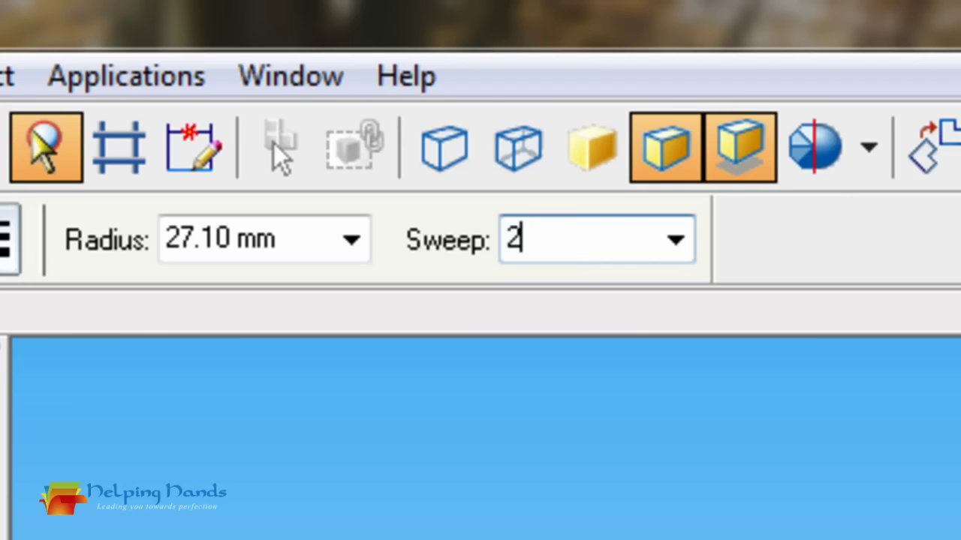
type("5")
key("BackSpace")
key("BackSpace")
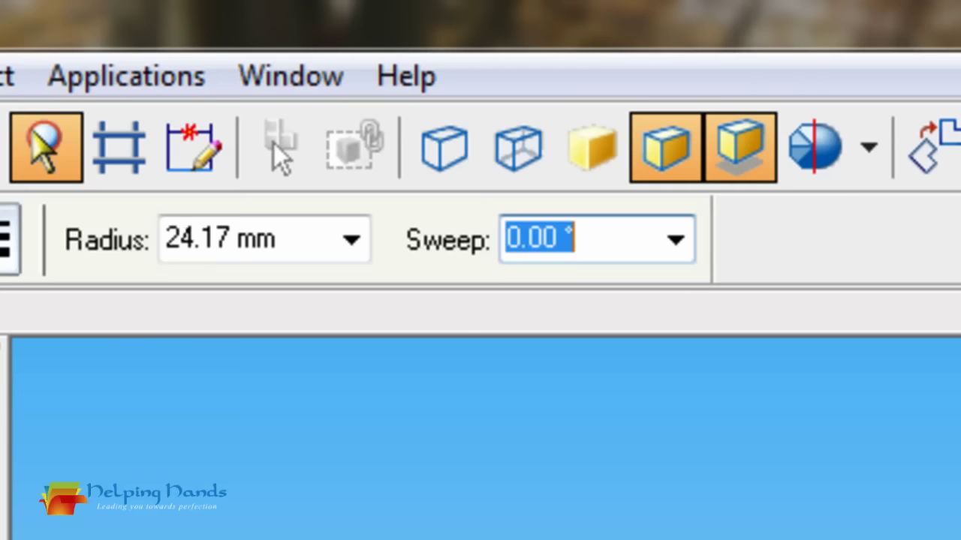
key("shift+Tab")
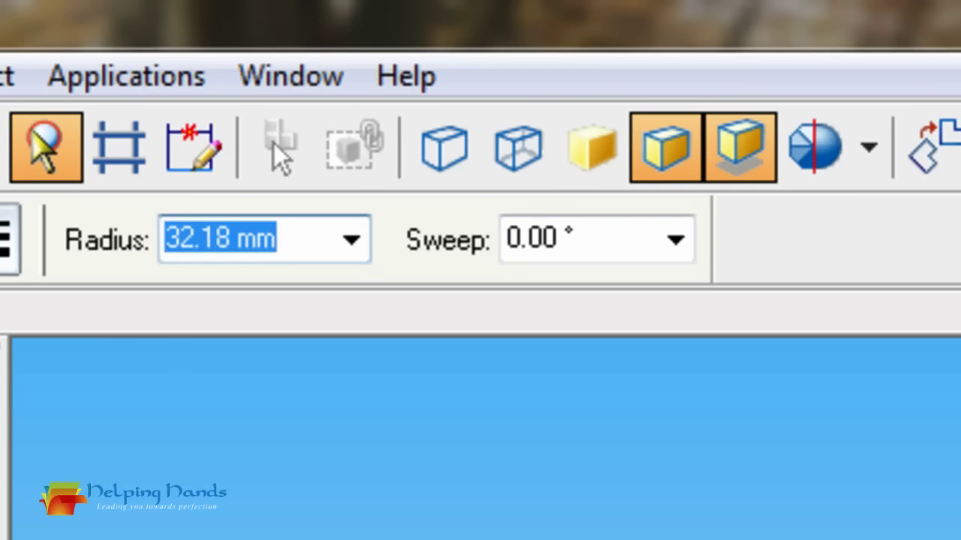
type("25")
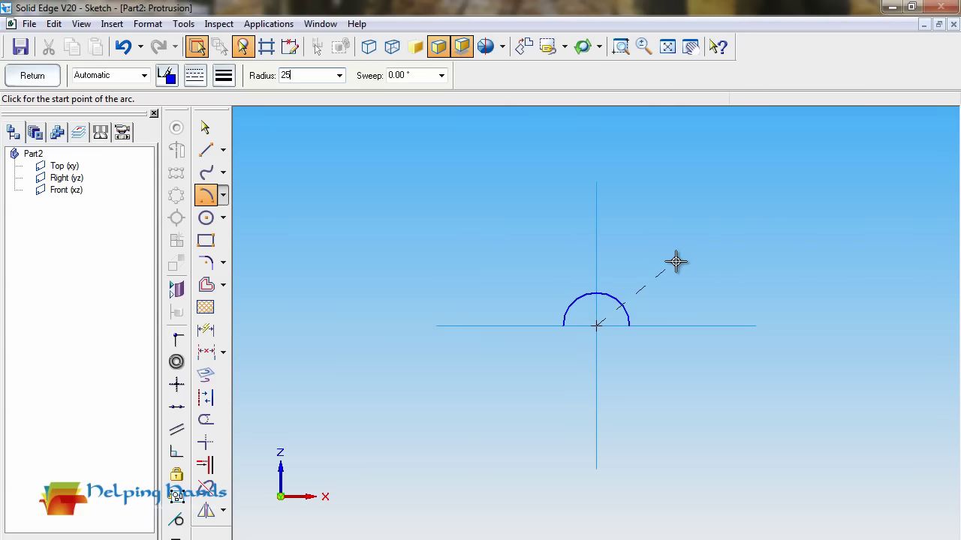
key("Tab")
left_click(689, 326)
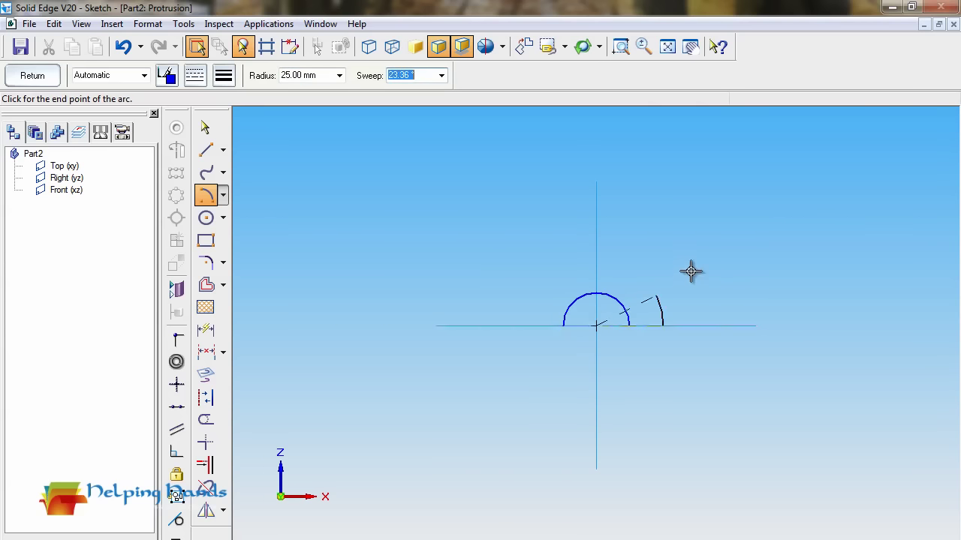
left_click(506, 327)
Join the left and right ends of the two arcs with short horizontal lines
left_click(205, 150)
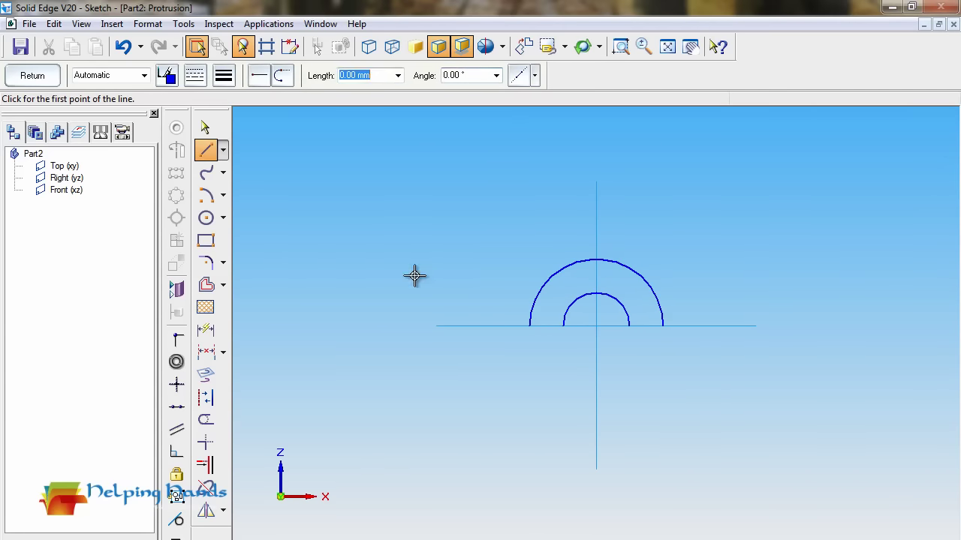
left_click(529, 326)
left_click(564, 326)
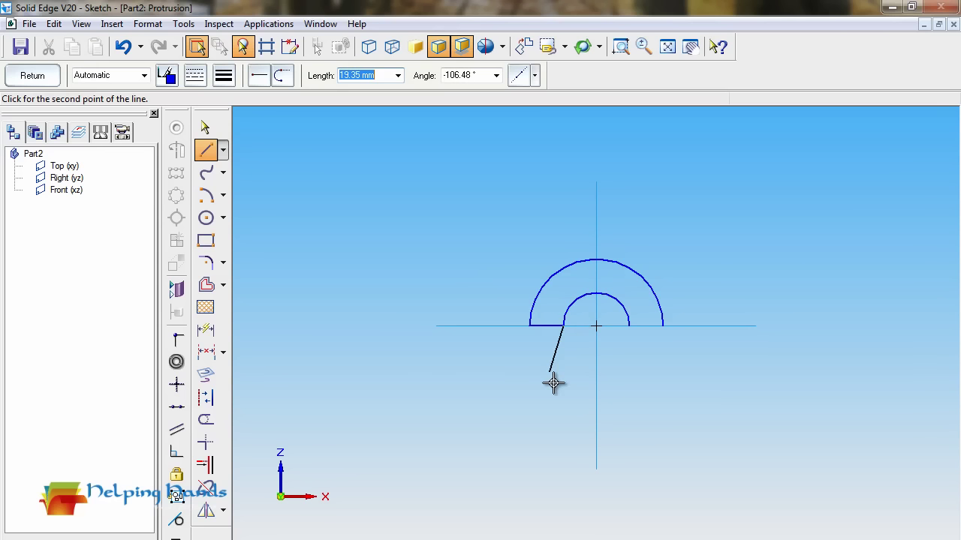
right_click(553, 384)
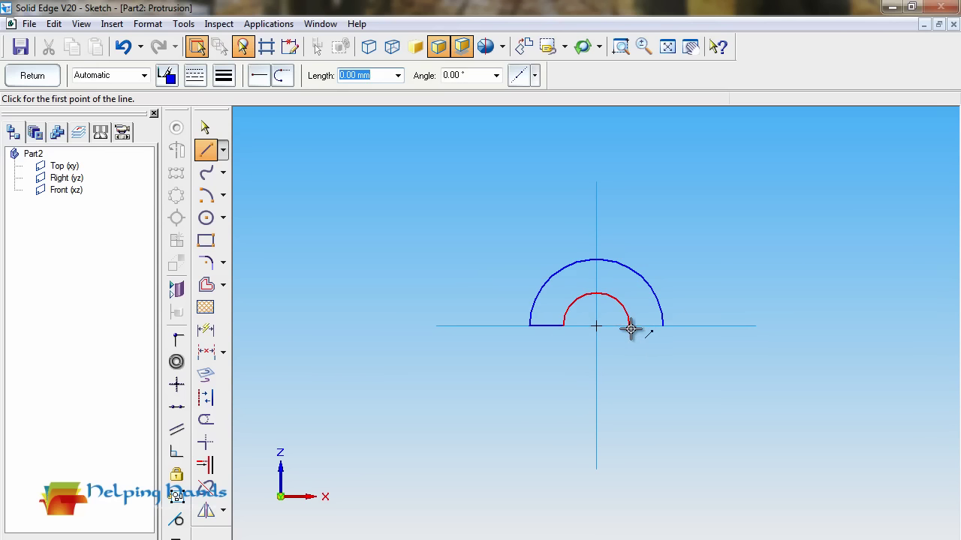
left_click(628, 326)
left_click(663, 326)
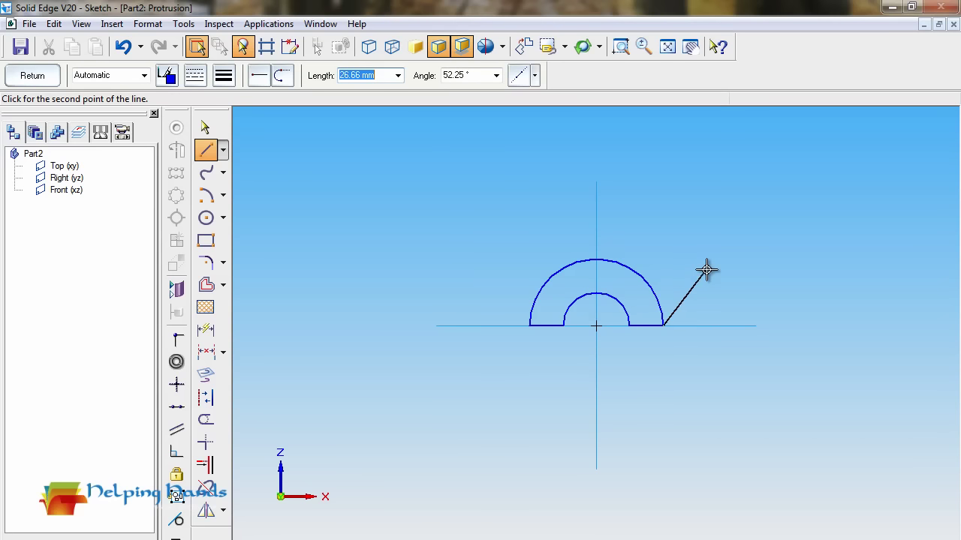
right_click(706, 269)
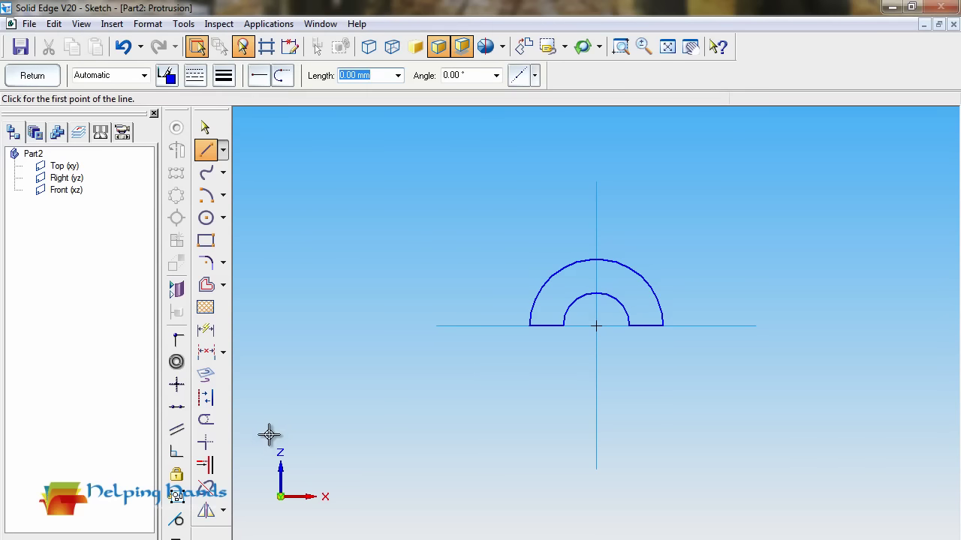
Dimension the inner arc R 12.5 and the outer arc R 25, then close the sketch
left_click(206, 330)
left_click(612, 316)
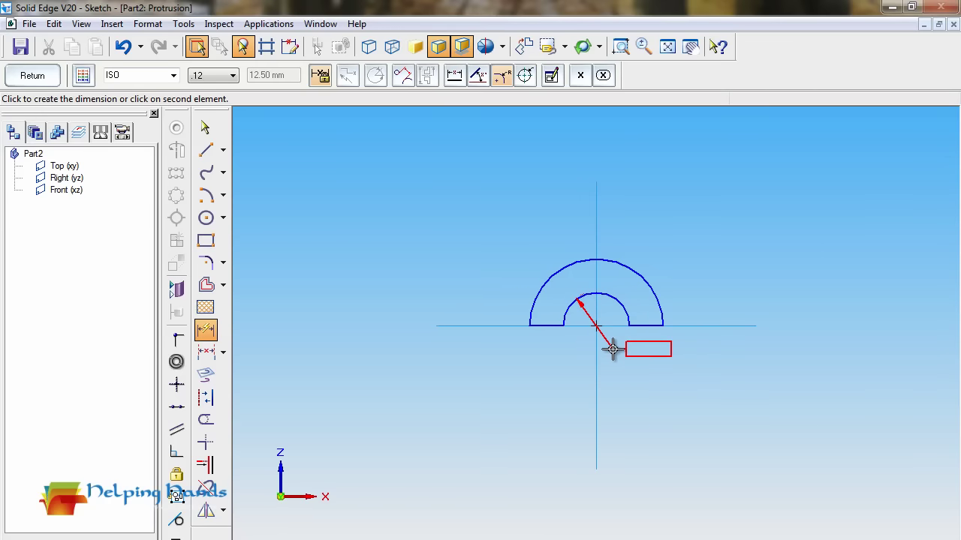
left_click(612, 349)
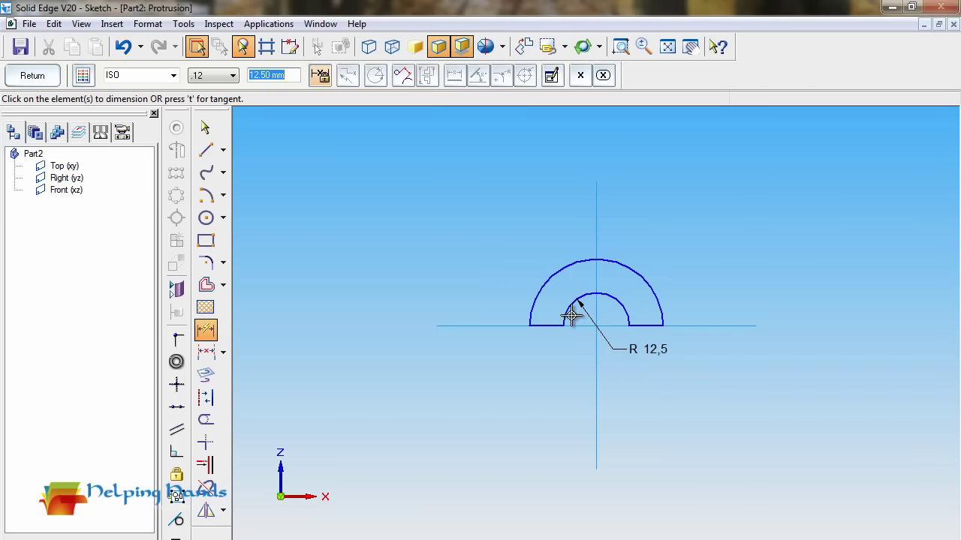
left_click(205, 330)
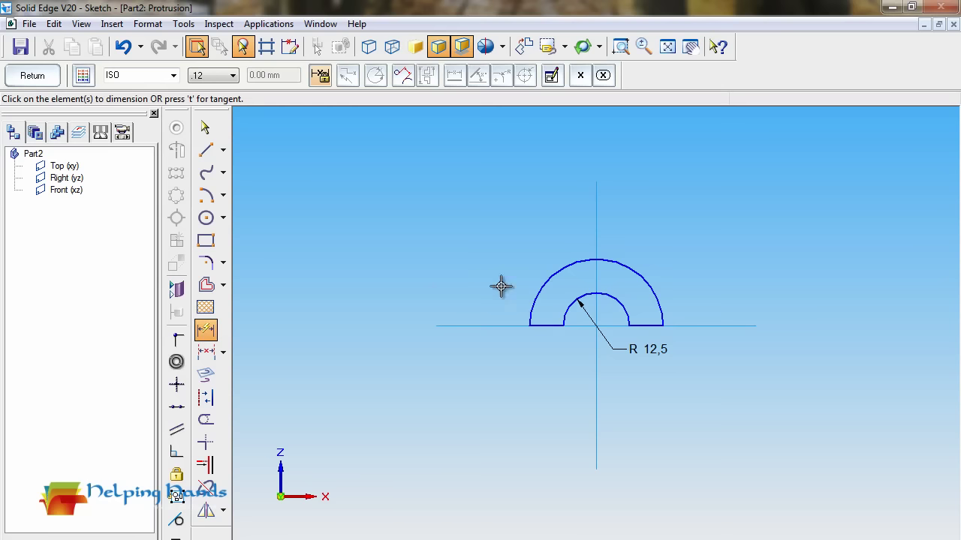
left_click(648, 281)
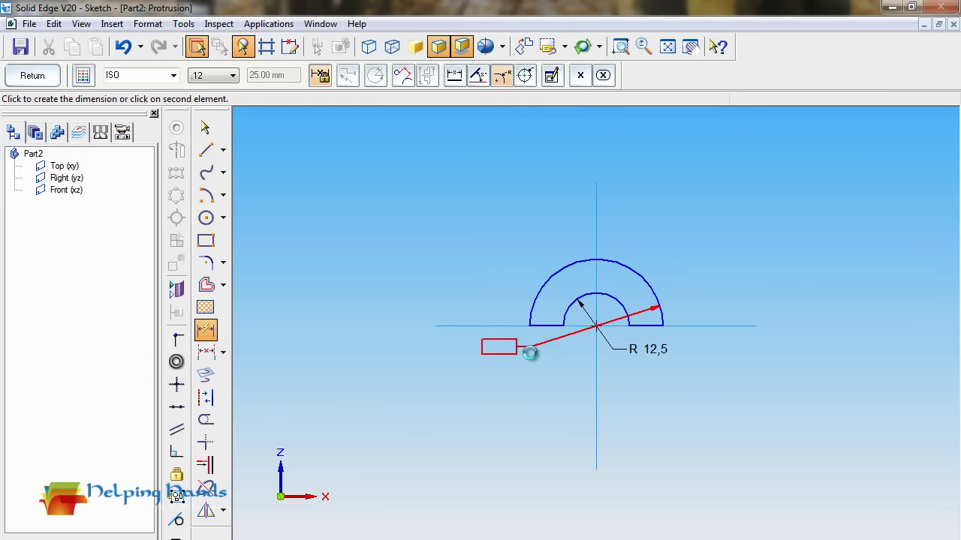
left_click(578, 354)
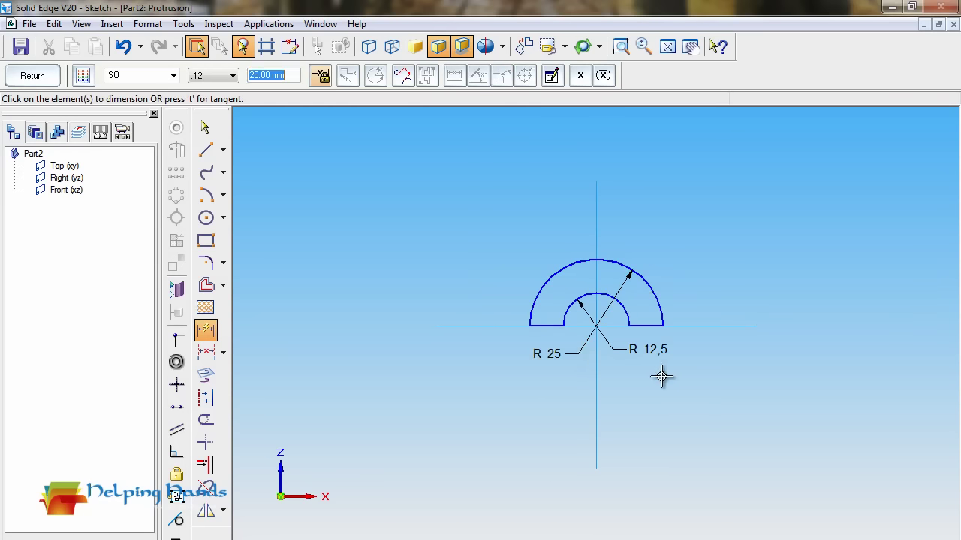
left_click(50, 76)
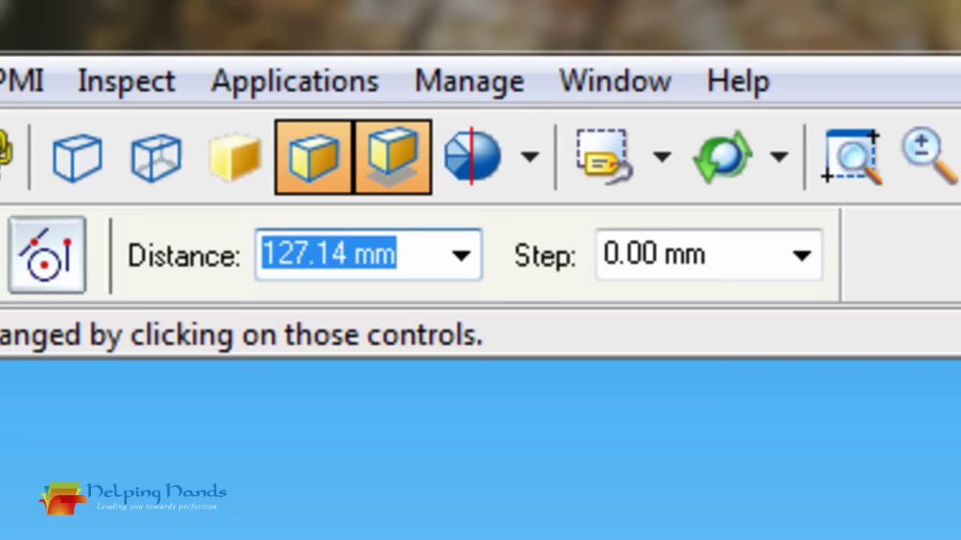
Set the protrusion distance to 50 mm to create the solid half-ring arch
type("50")
key("Return")
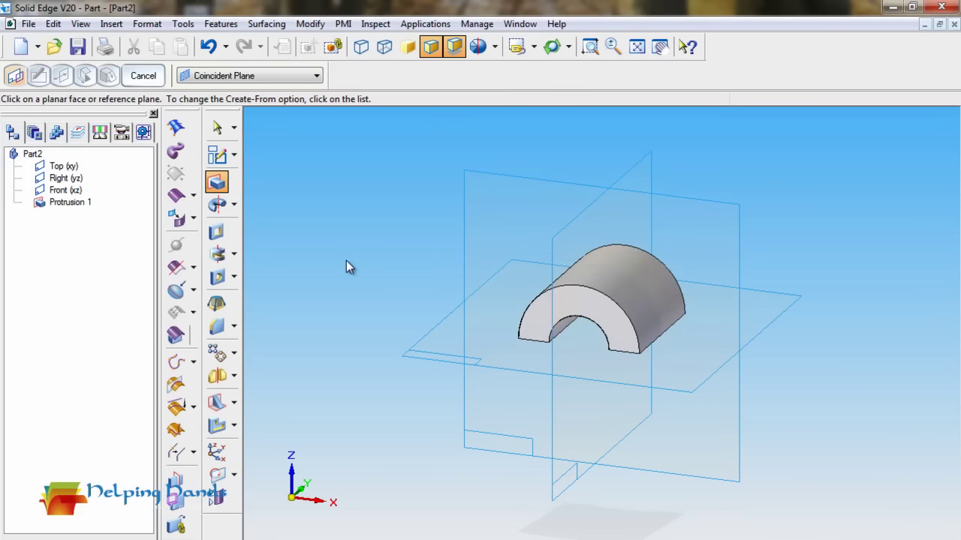
mouse_move(346, 260)
middle_mouse_down()
mouse_move(267, 277)
mouse_move(350, 290)
mouse_move(407, 278)
mouse_move(339, 282)
middle_mouse_up()
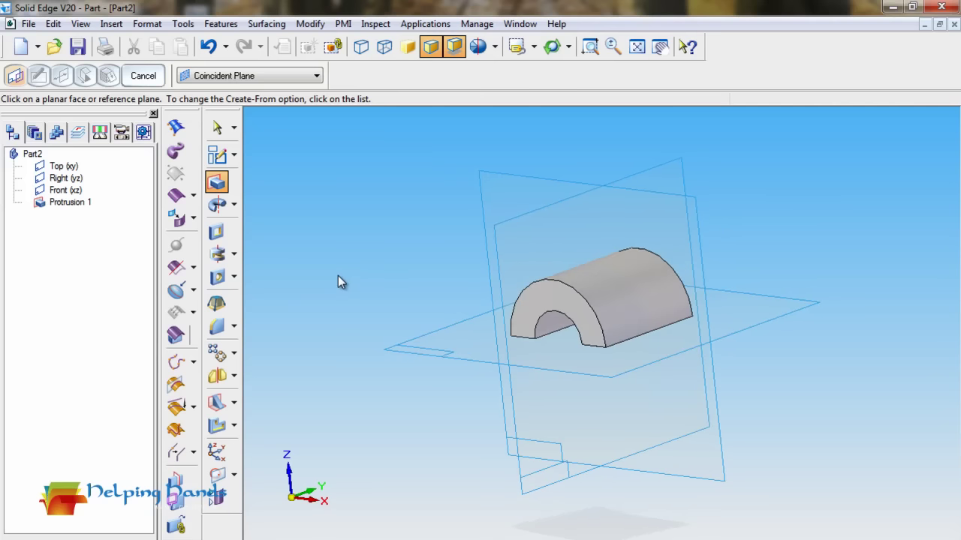
Start a Revolved Cutout with its sketch on the Right (yz) plane
left_click(218, 255)
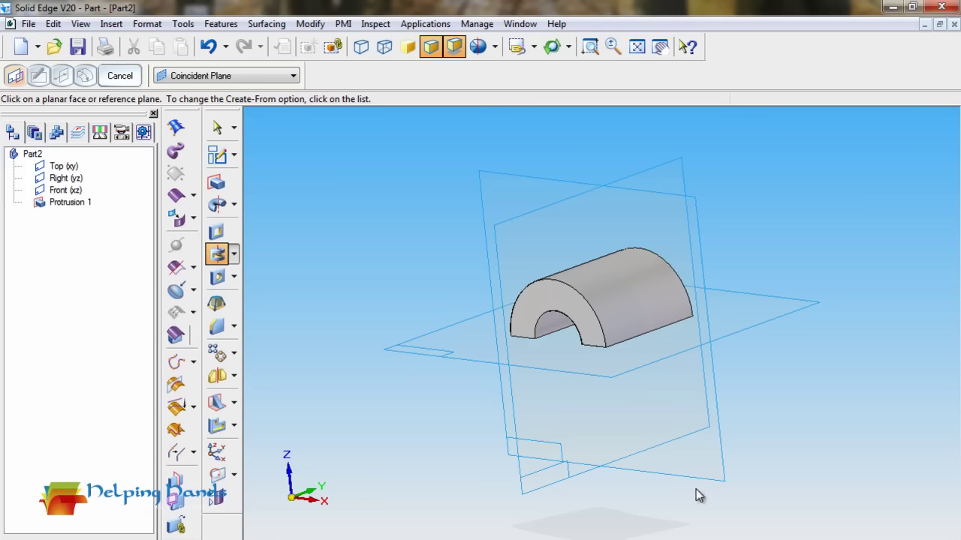
left_click(537, 484)
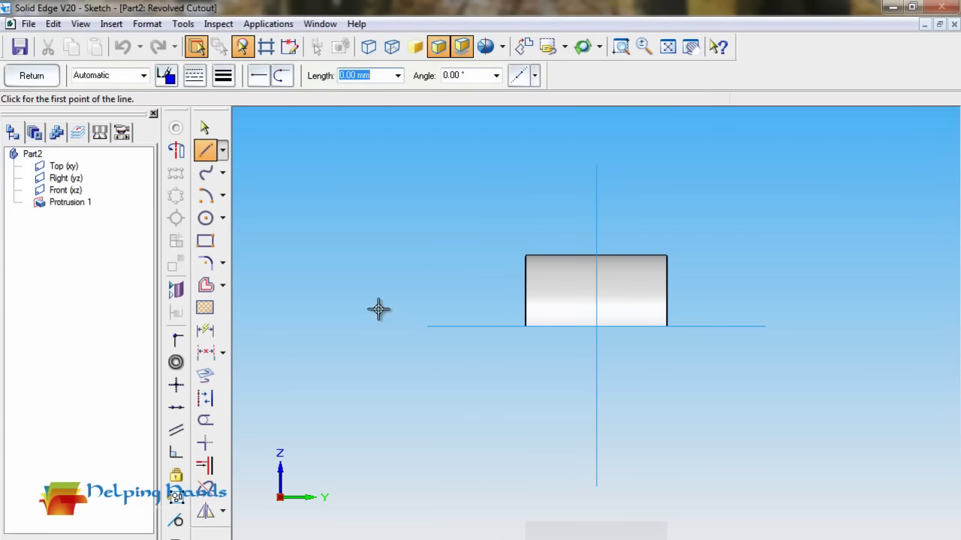
Zoom in on the arch profile and draw an 18 mm line along the top edge
left_click(622, 47)
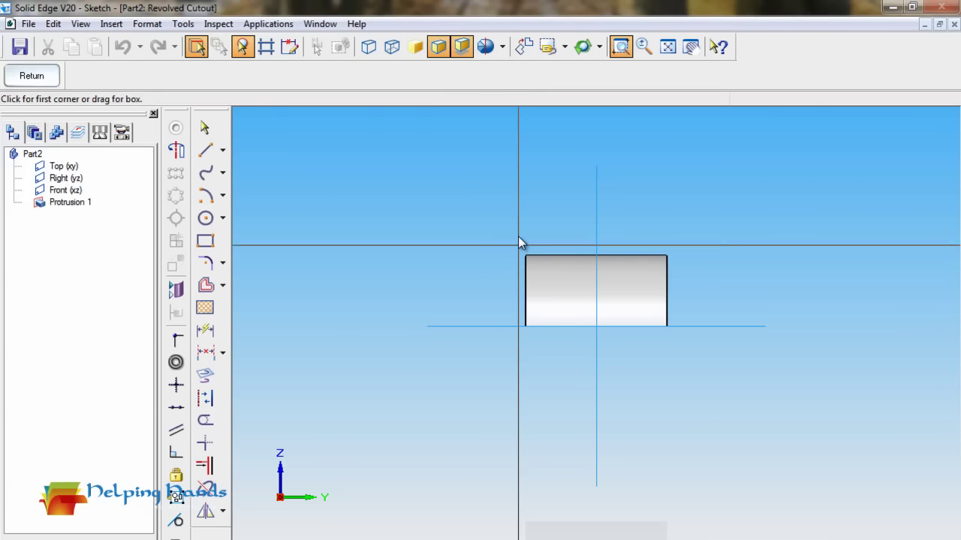
left_click_drag(510, 244, 684, 345)
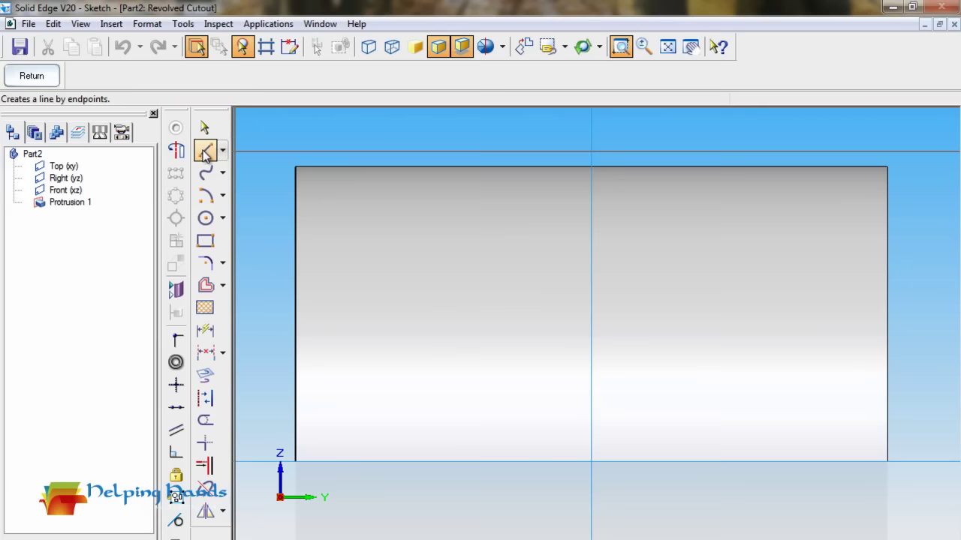
left_click(205, 150)
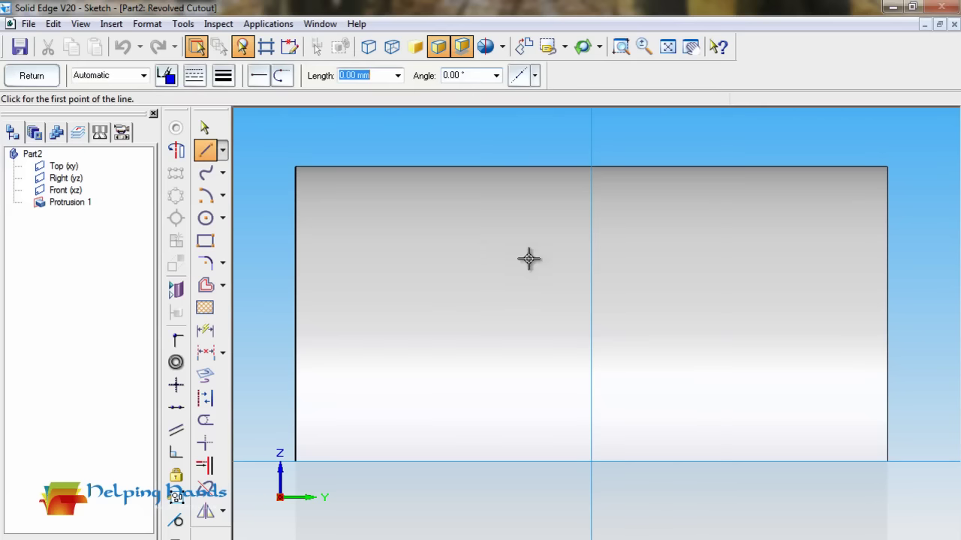
left_click(593, 165)
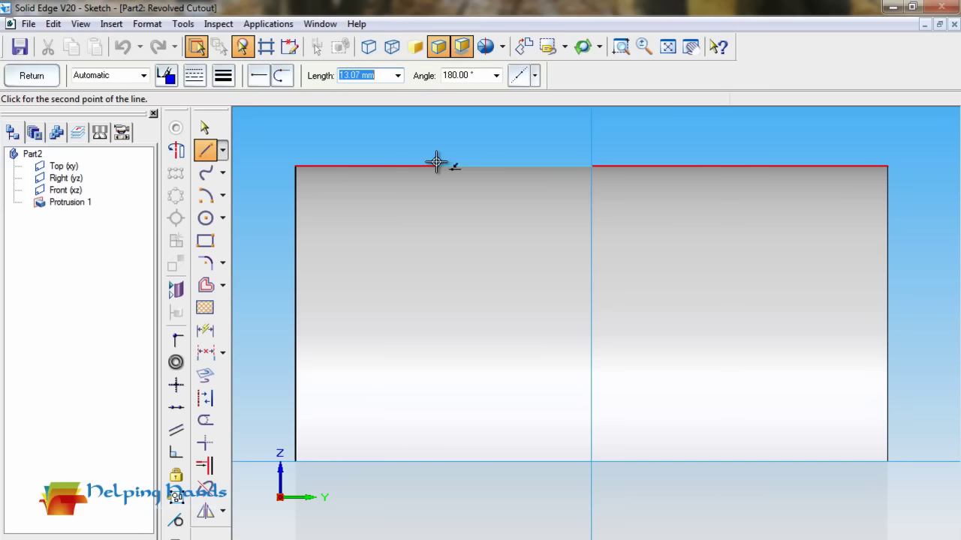
type("18")
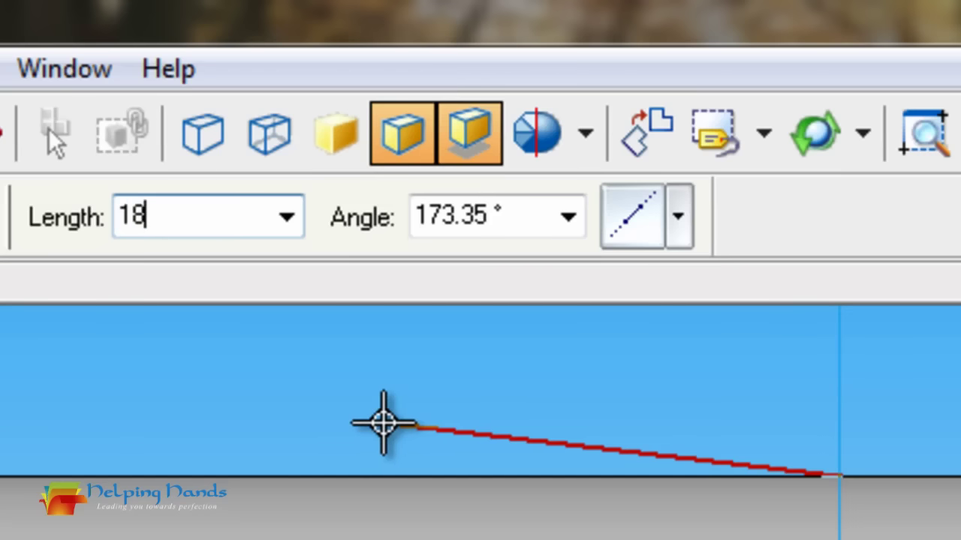
key("Tab")
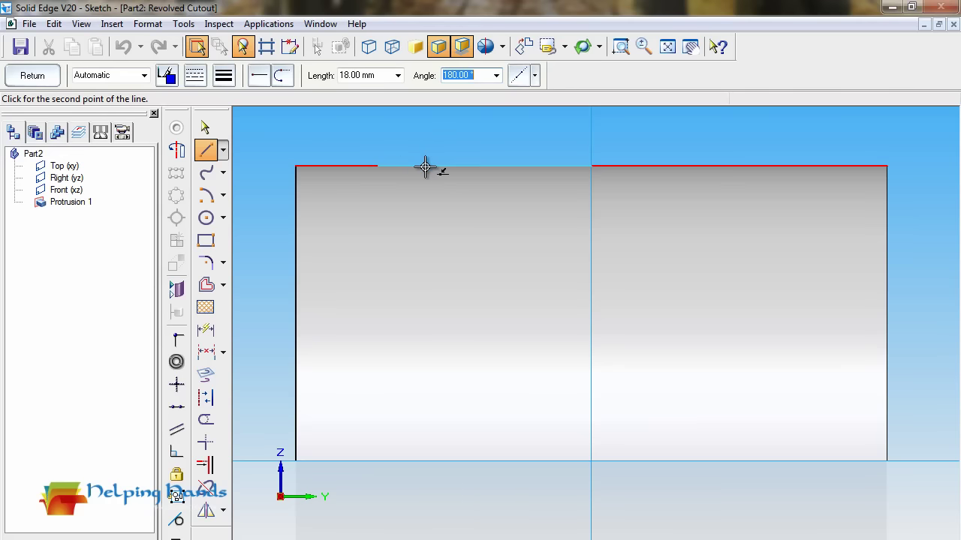
left_click(422, 161)
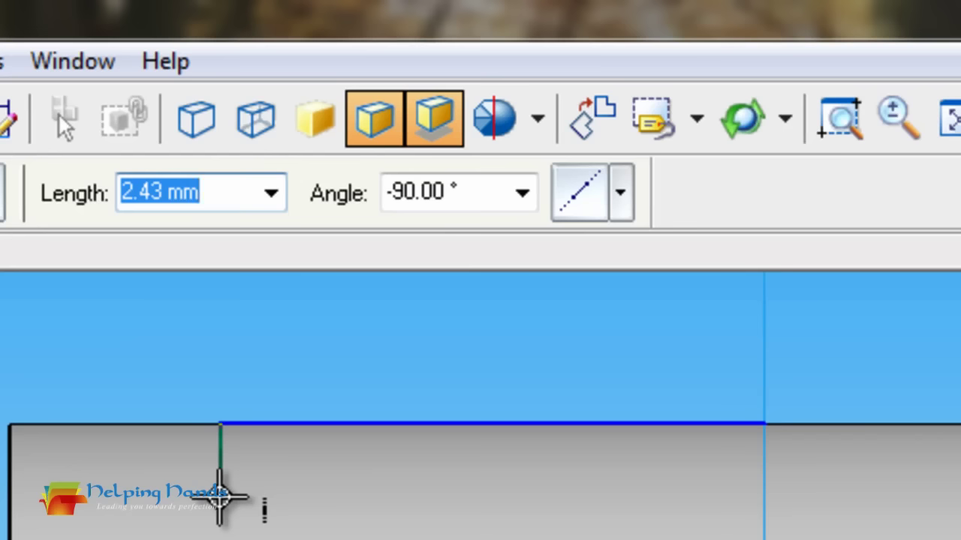
Continue the outline with a 7 mm segment, a 1.5 mm step down and a 22 mm segment
type("7")
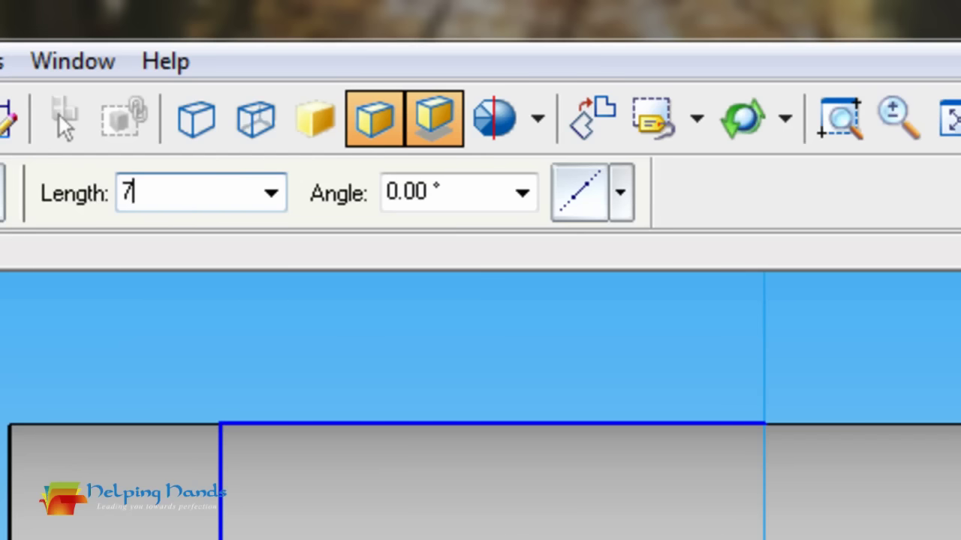
key("Tab")
key("Return")
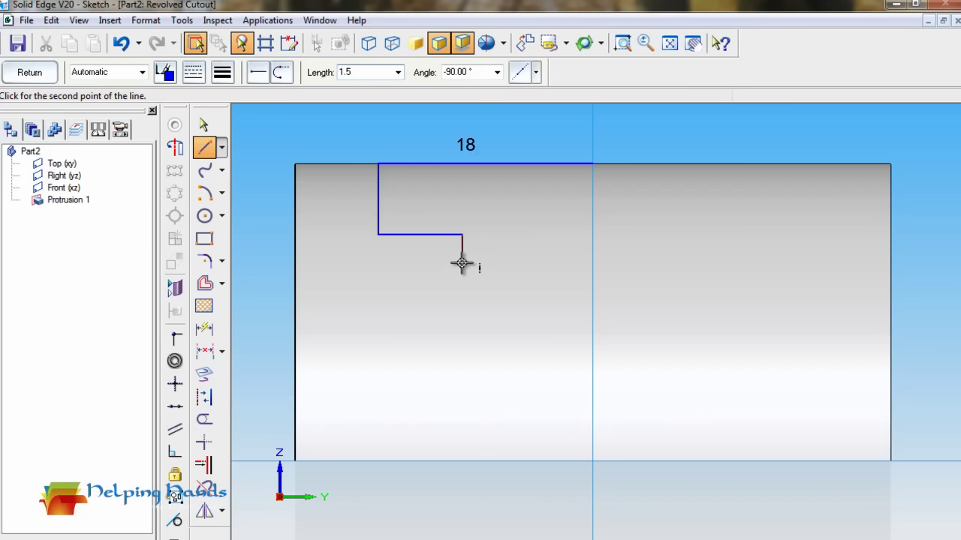
key("Tab")
key("Return")
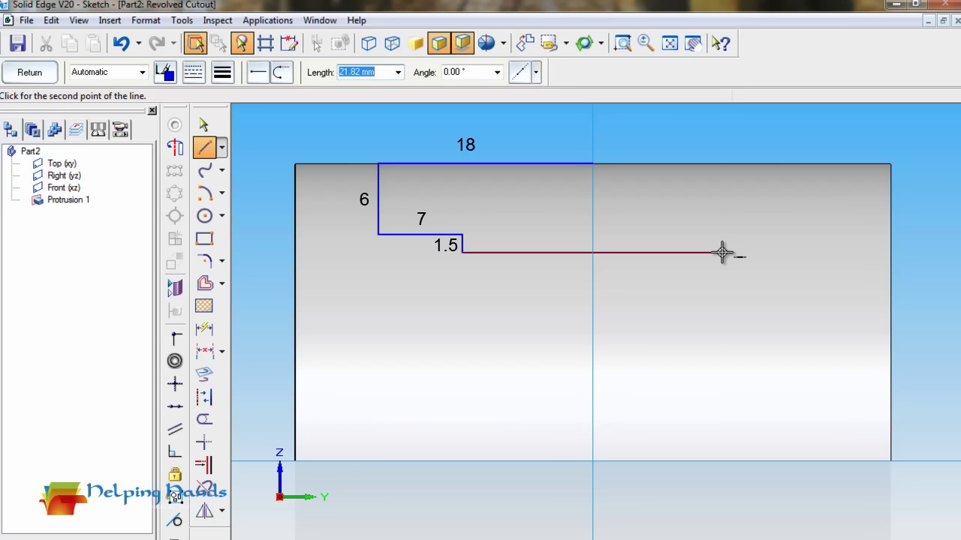
type("22")
key("Tab")
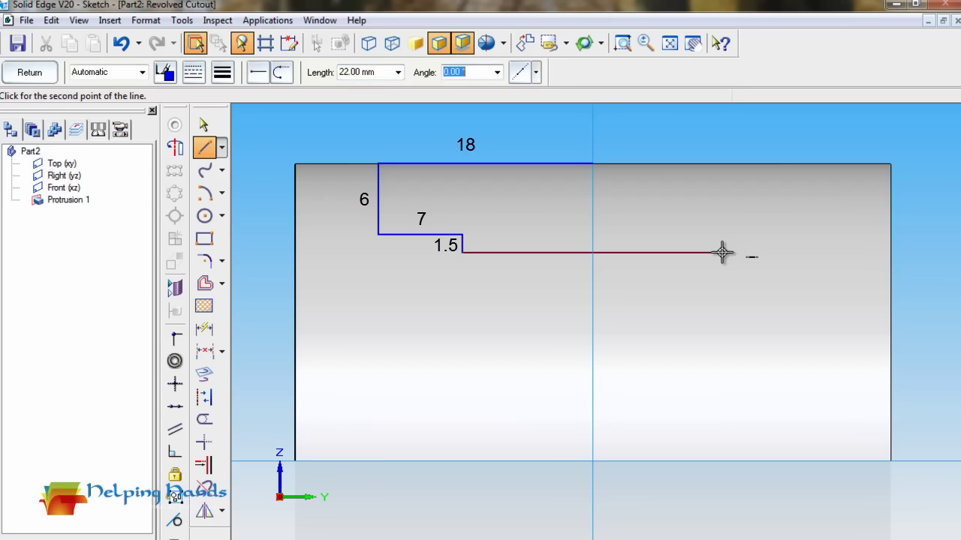
key("Return")
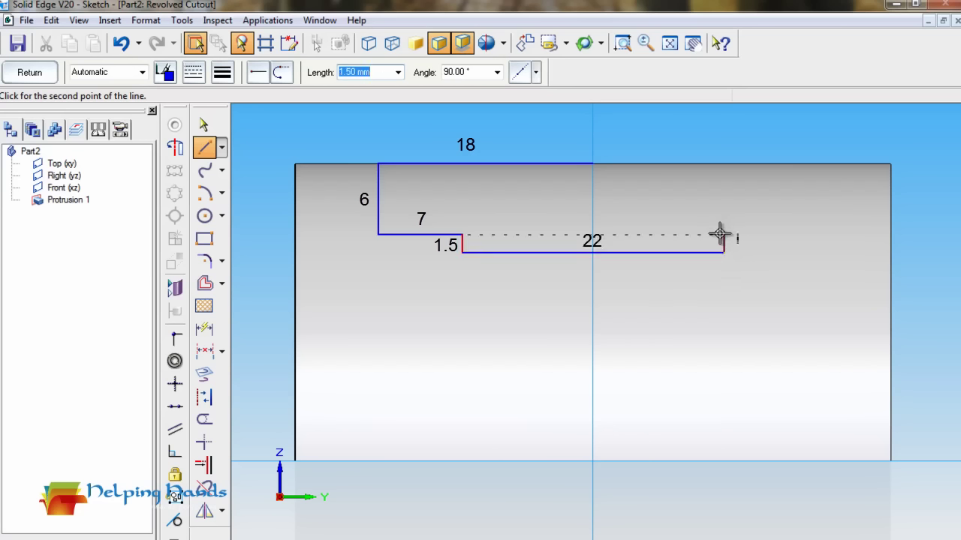
Add the 1.5 mm step back up and a second 7 mm segment, closing at the top edge
left_click(719, 234)
type("7")
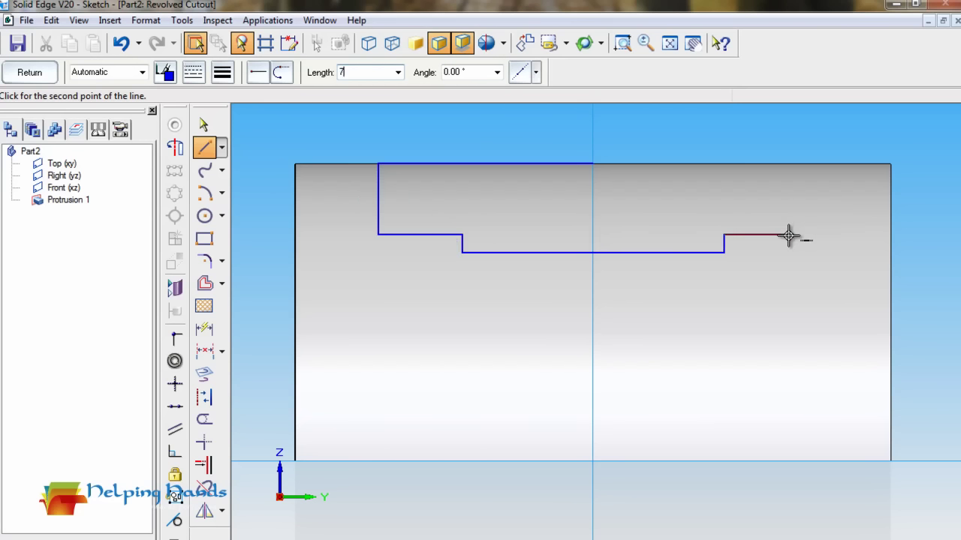
key("Tab")
key("Return")
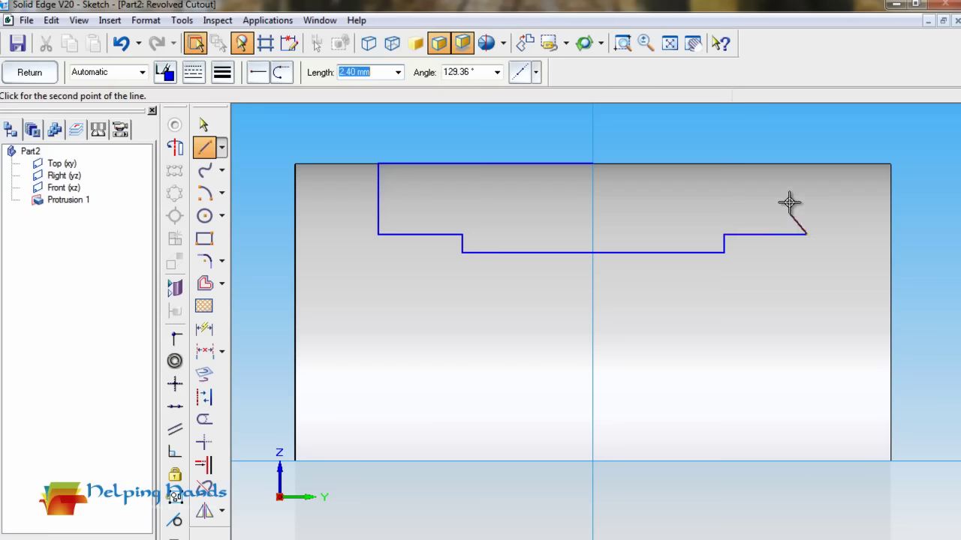
left_click(807, 164)
right_click(806, 154)
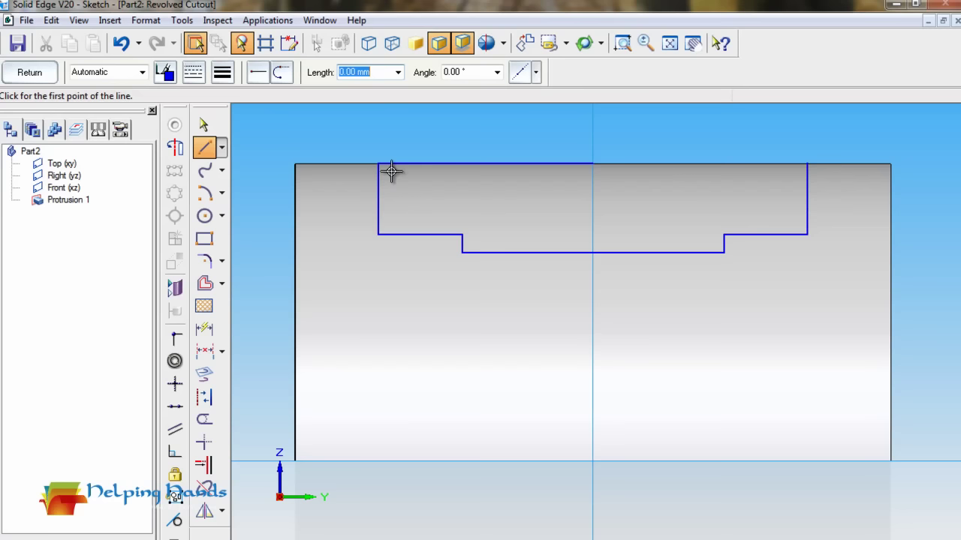
Set the outline's bottom edge as the axis of revolution and close the groove sketch
left_click(196, 463)
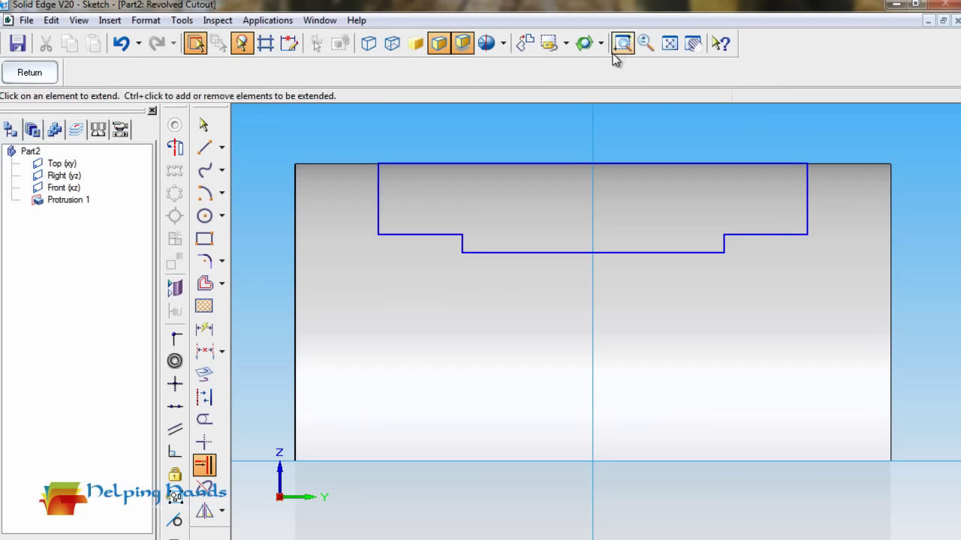
left_click(691, 45)
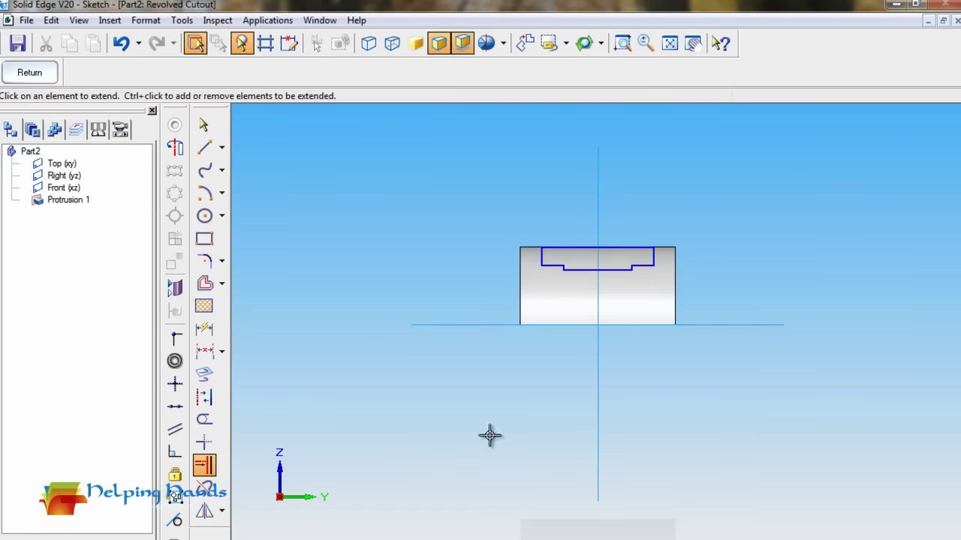
left_click(176, 149)
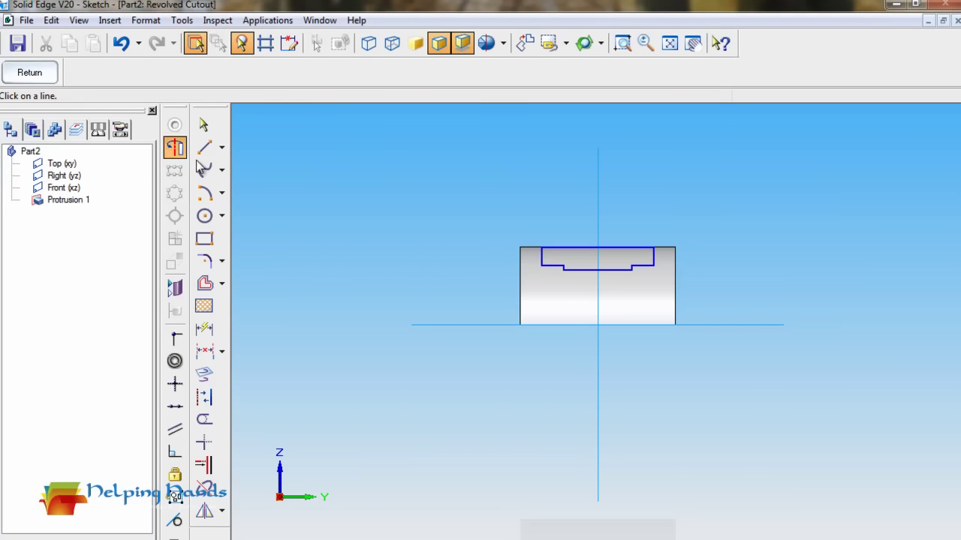
left_click(536, 326)
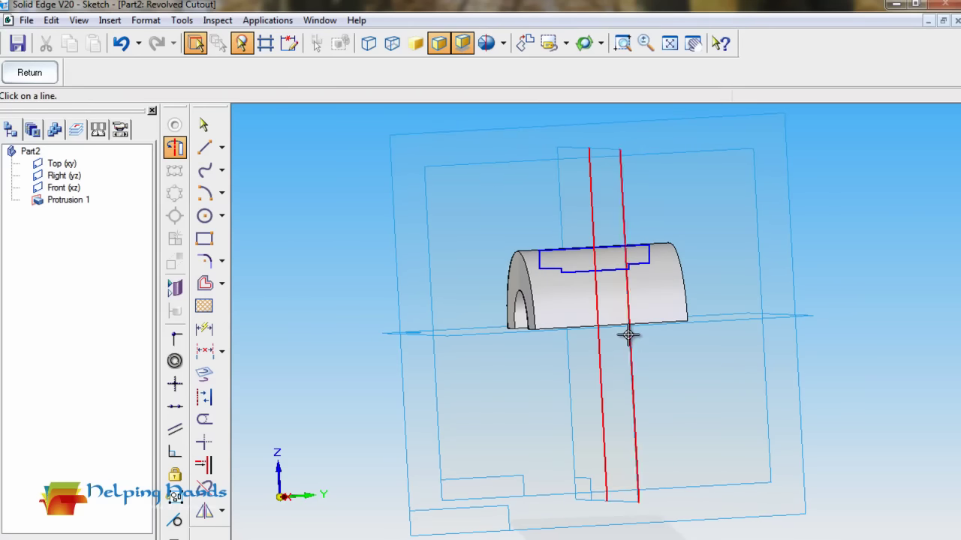
left_click(524, 43)
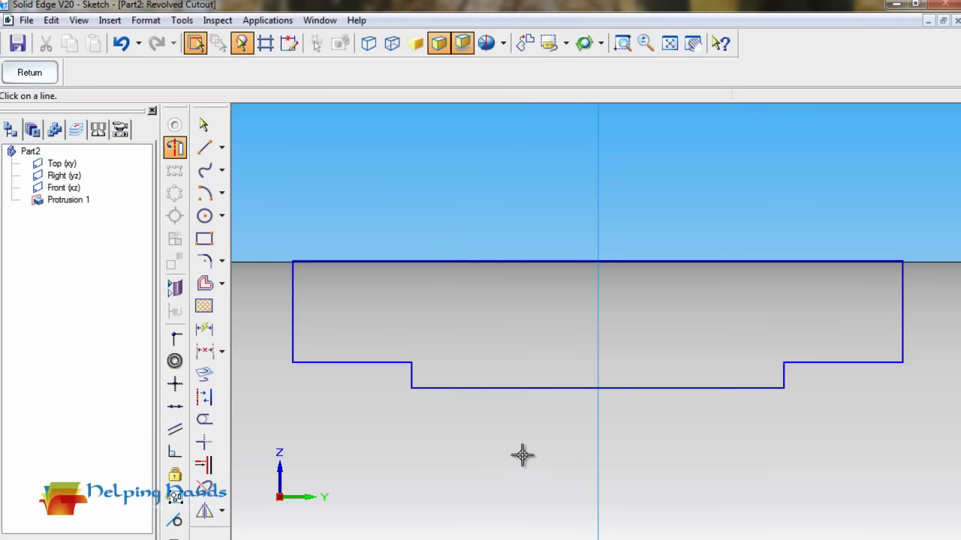
left_click(669, 42)
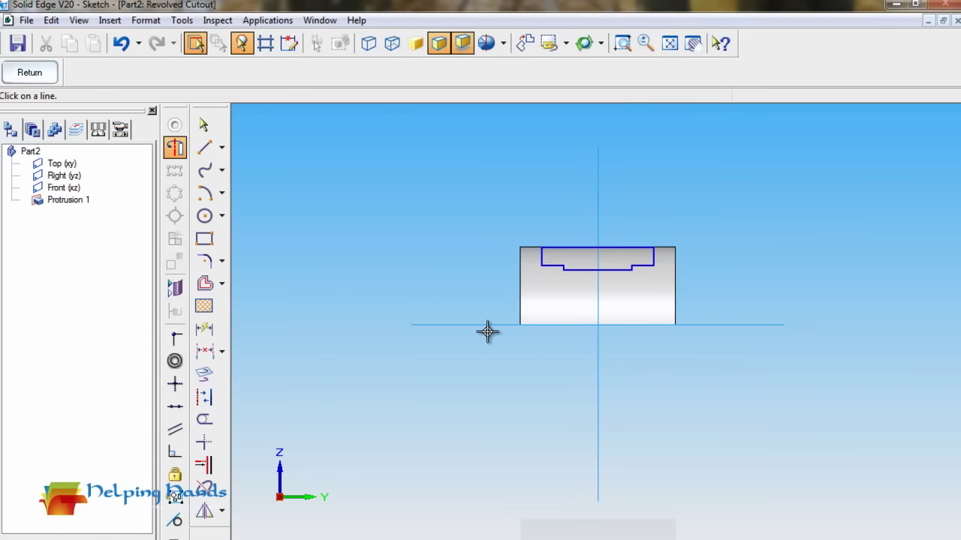
left_click(493, 325)
left_click(27, 78)
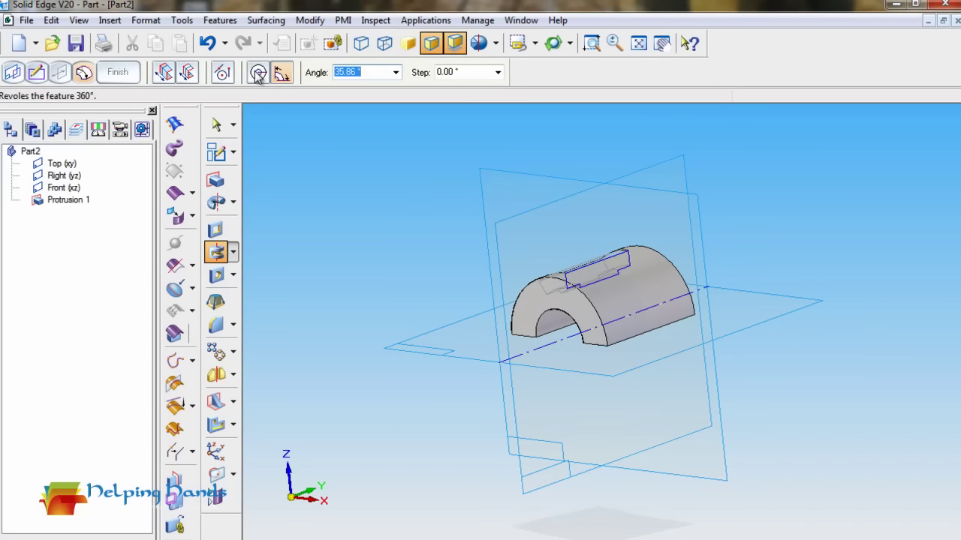
Revolve the groove profile 360° to finish the cutout, then inspect the part from several views
left_click(281, 72)
right_click(416, 204)
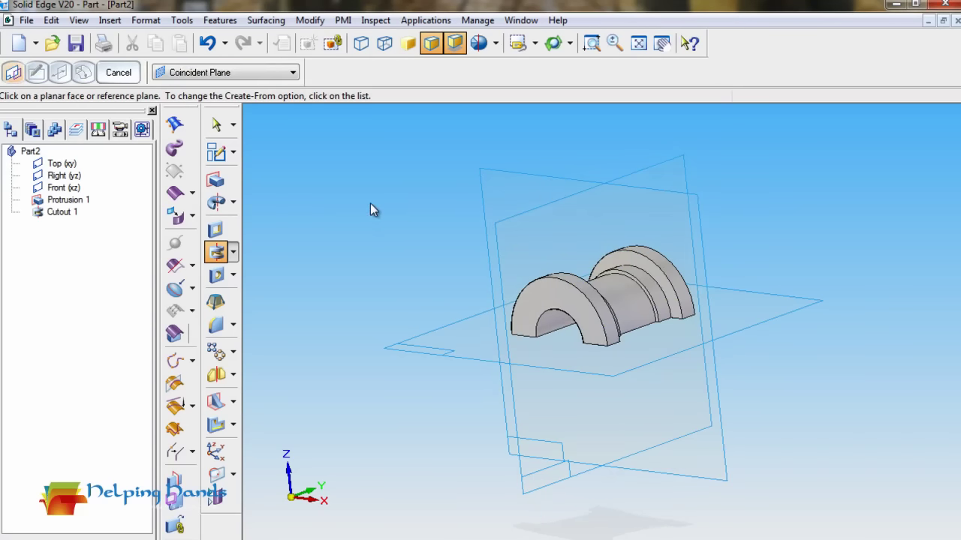
middle_click_drag(879, 405, 727, 396)
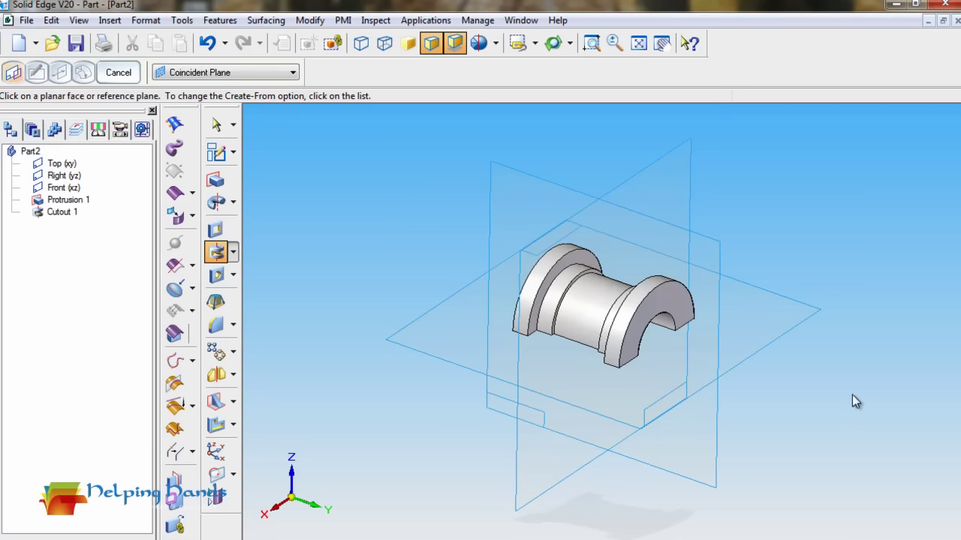
middle_click_drag(852, 395, 840, 401)
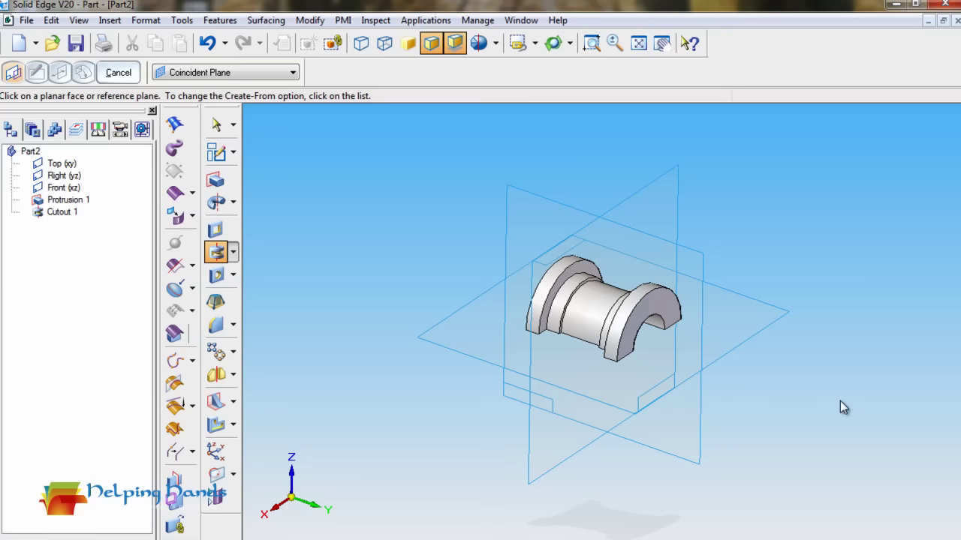
key("ctrl+Right")
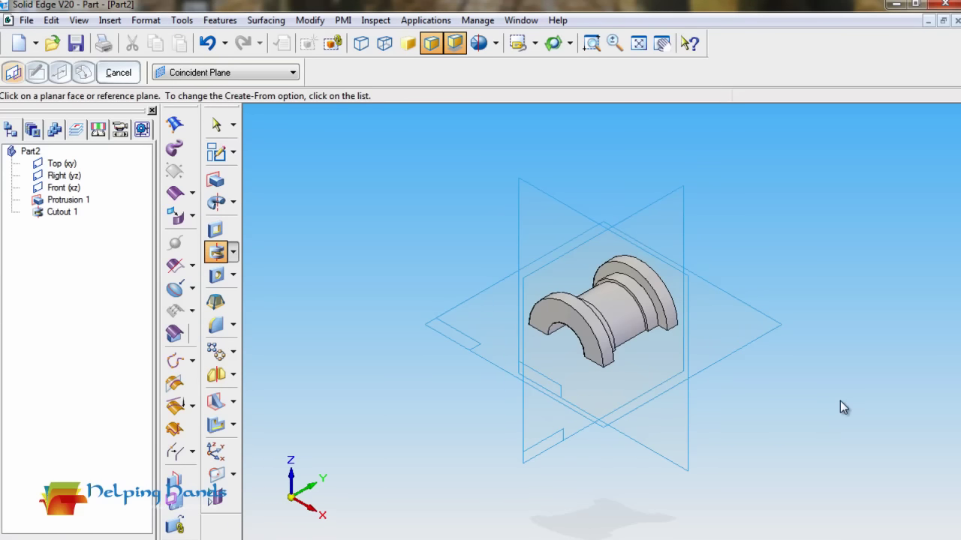
key("ctrl+f")
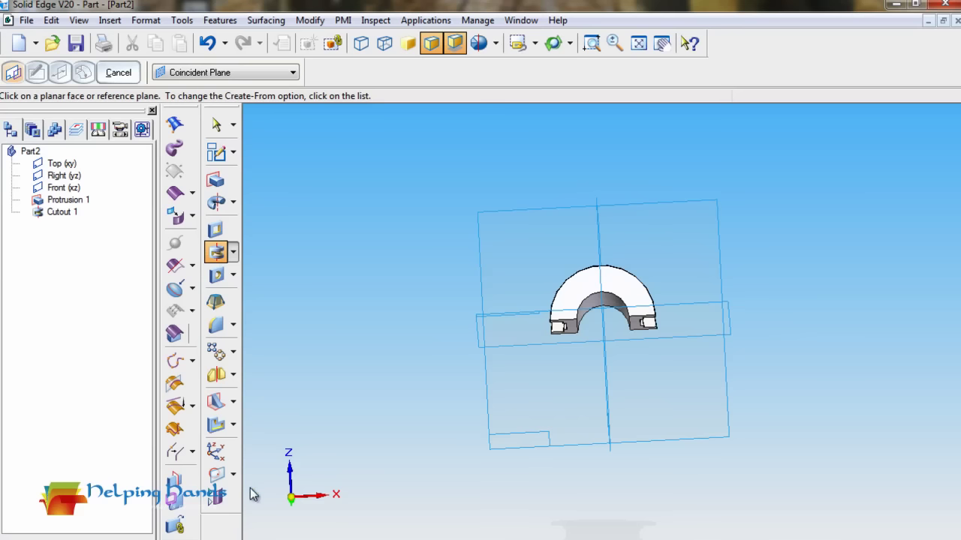
Start a new cutout with its sketch on the Top (xy) plane
left_click(215, 233)
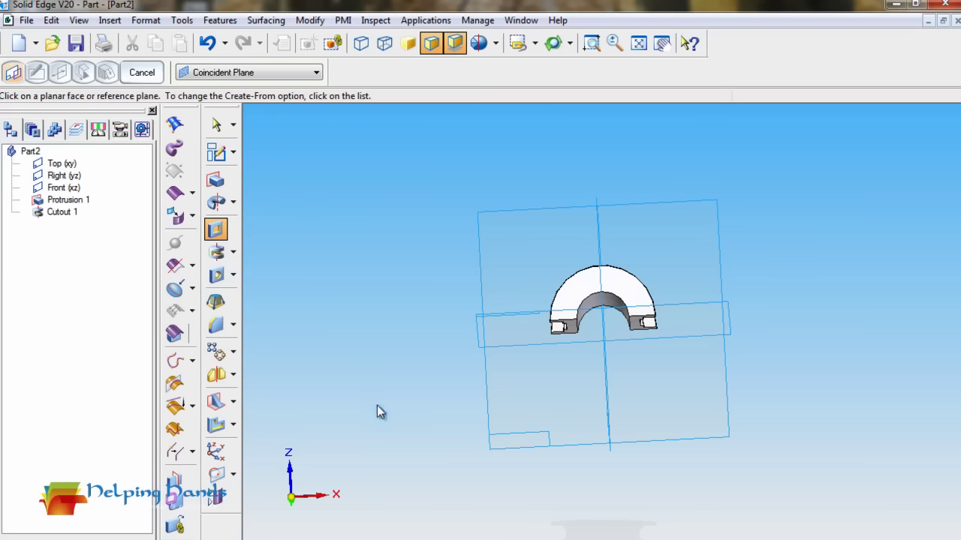
key("ctrl+i")
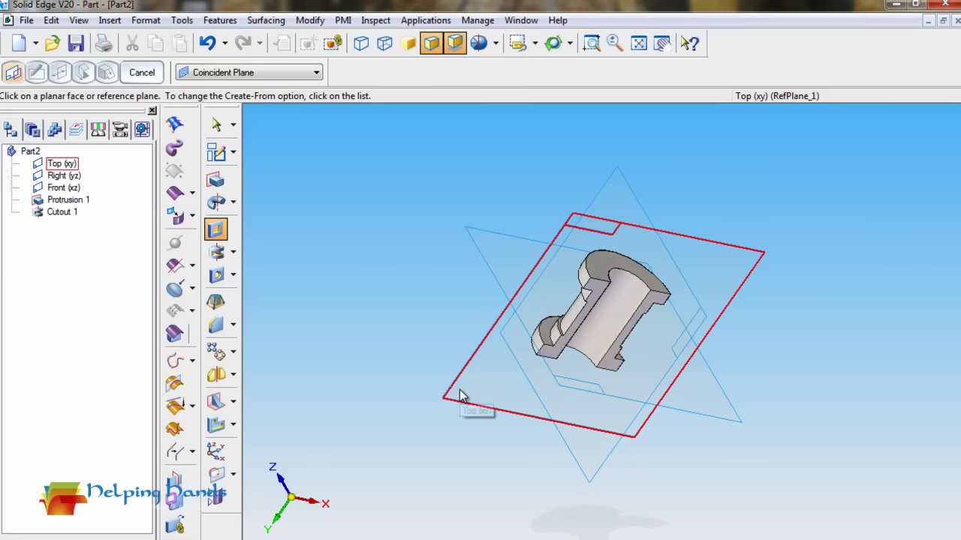
mouse_move(410, 279)
middle_mouse_down()
mouse_move(403, 363)
mouse_move(406, 349)
middle_mouse_up()
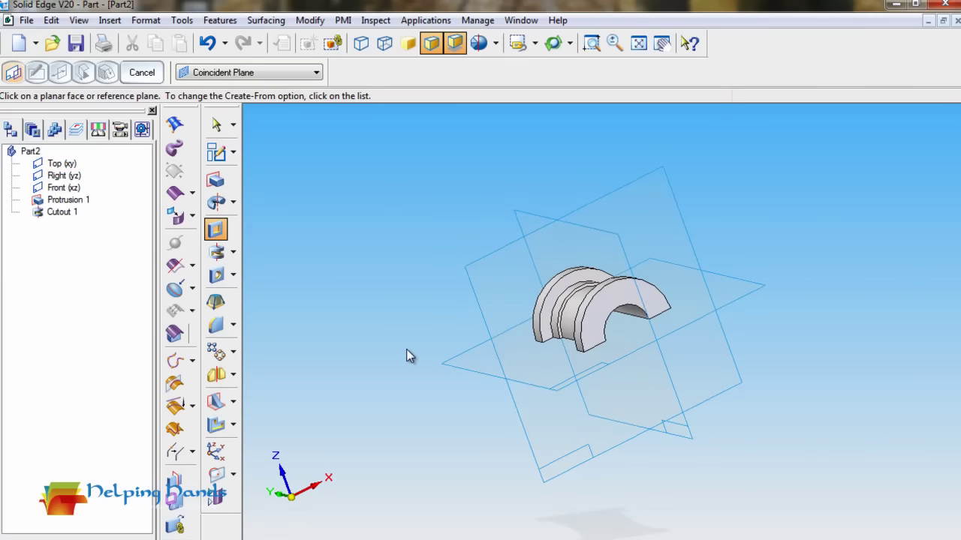
left_click(470, 374)
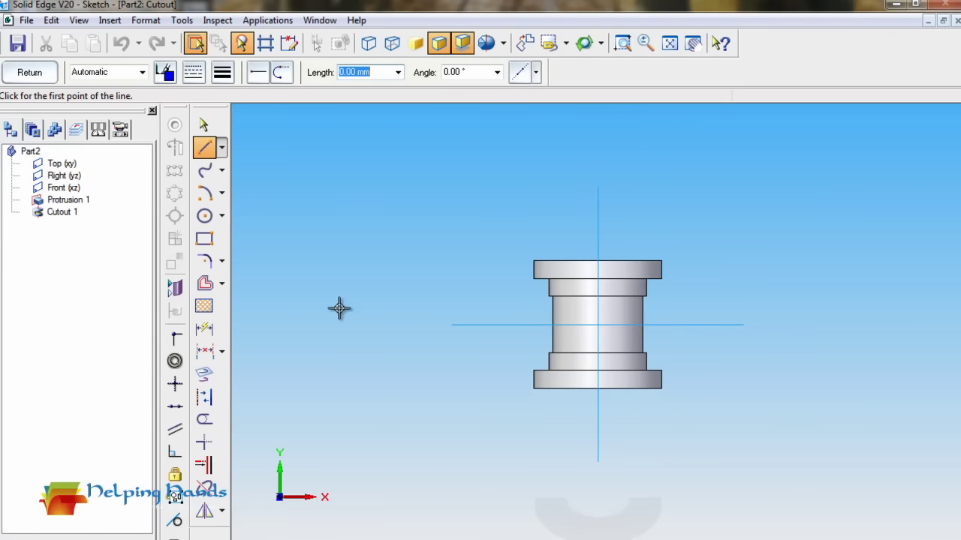
Draw a 4 mm diameter circle centred at the origin and close the sketch
left_click(204, 216)
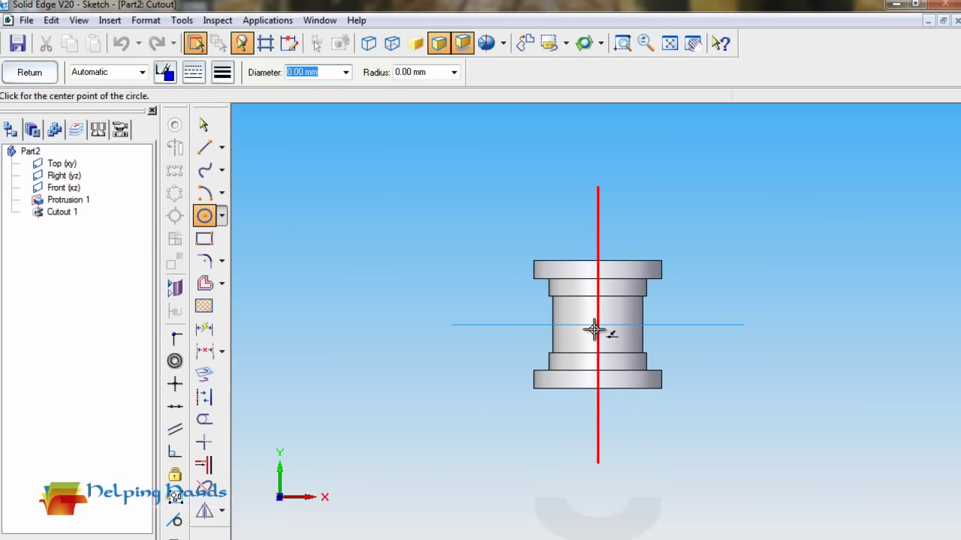
left_click(598, 324)
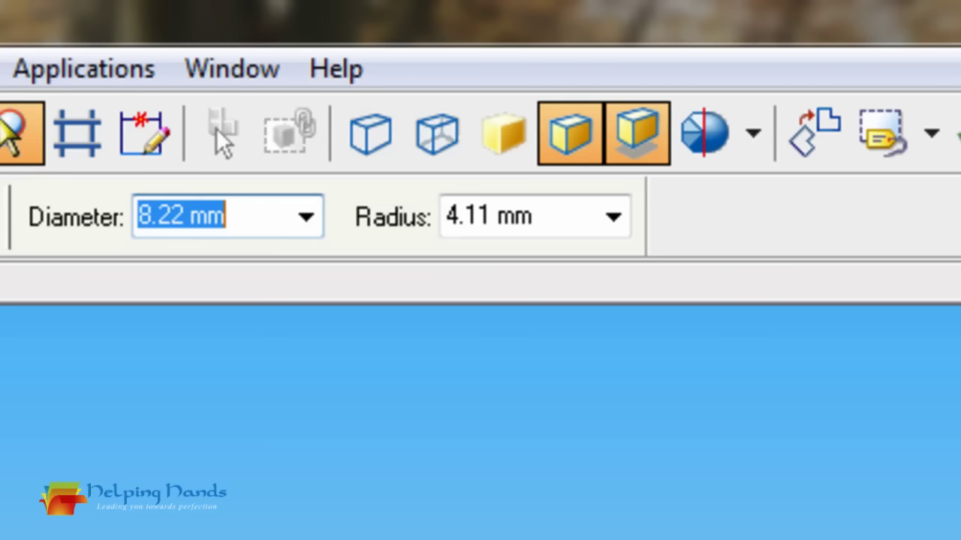
type("4")
key("Tab")
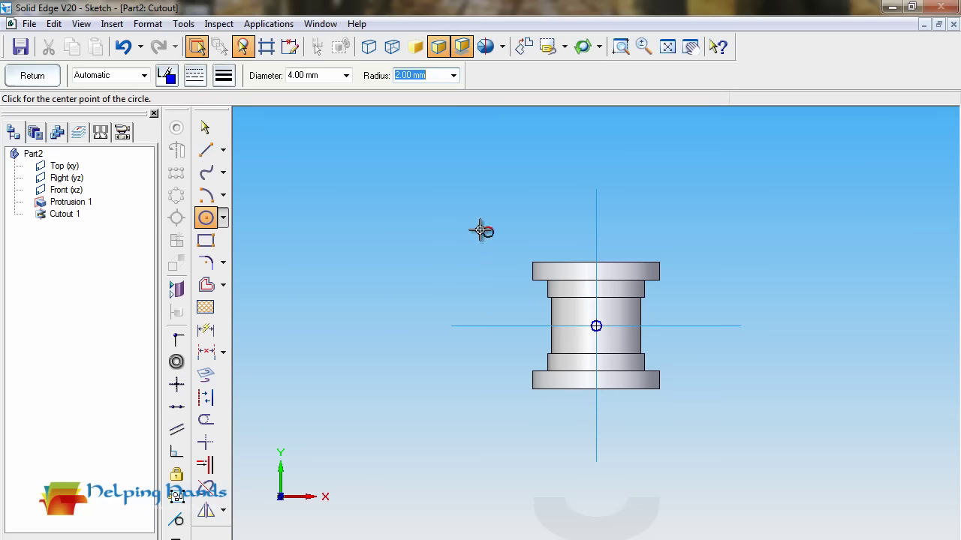
left_click(41, 79)
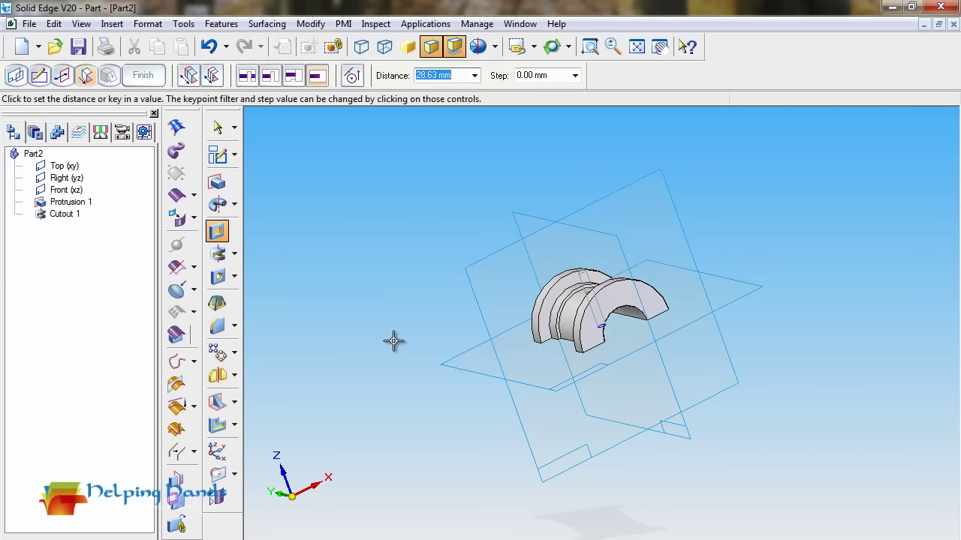
Cut the 4 mm circle through the arch's crown and view the hole in isometric
mouse_move(395, 338)
middle_mouse_down()
mouse_move(412, 405)
mouse_move(337, 263)
mouse_move(343, 299)
middle_mouse_up()
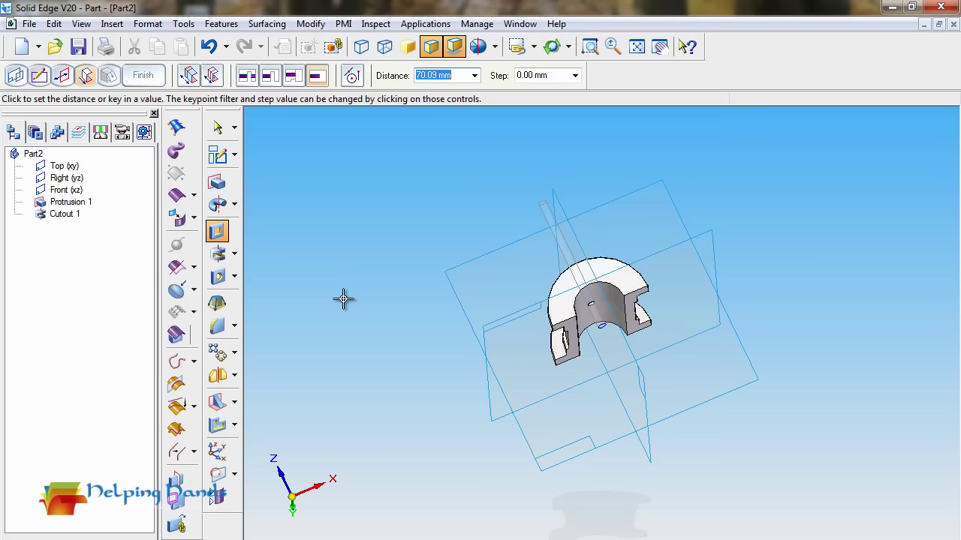
left_click(337, 258)
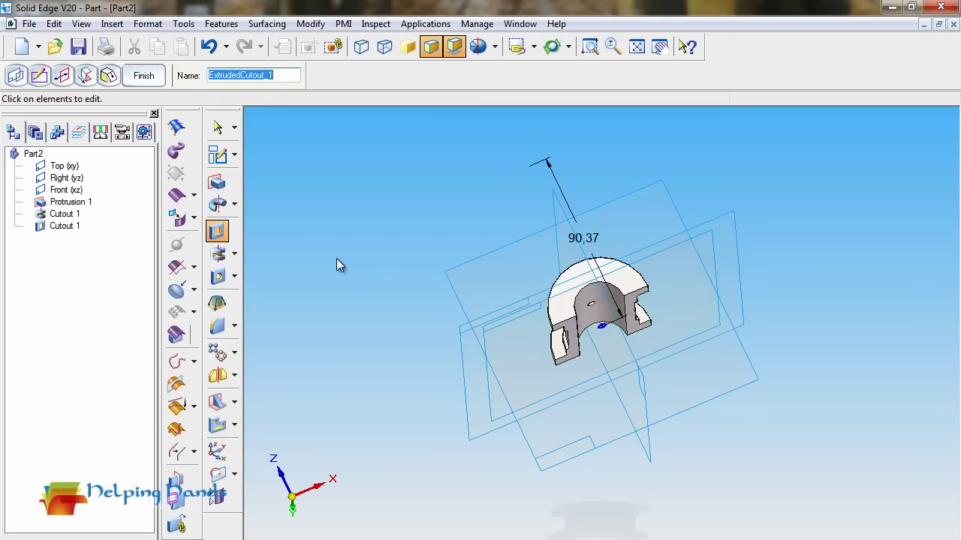
mouse_move(336, 258)
middle_mouse_down()
mouse_move(340, 353)
mouse_move(367, 432)
mouse_move(350, 323)
mouse_move(361, 312)
mouse_move(574, 332)
mouse_move(407, 314)
mouse_move(433, 329)
middle_mouse_up()
key("ctrl+i")
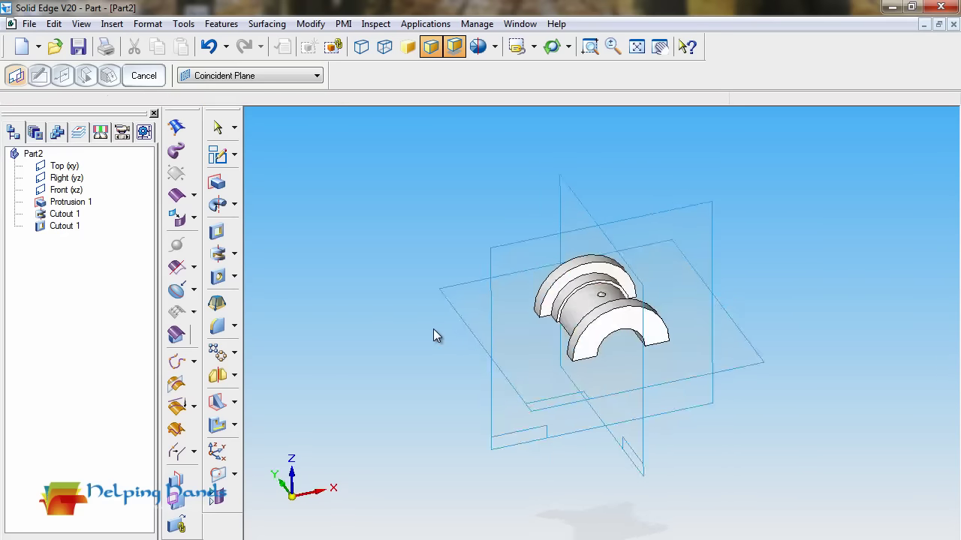